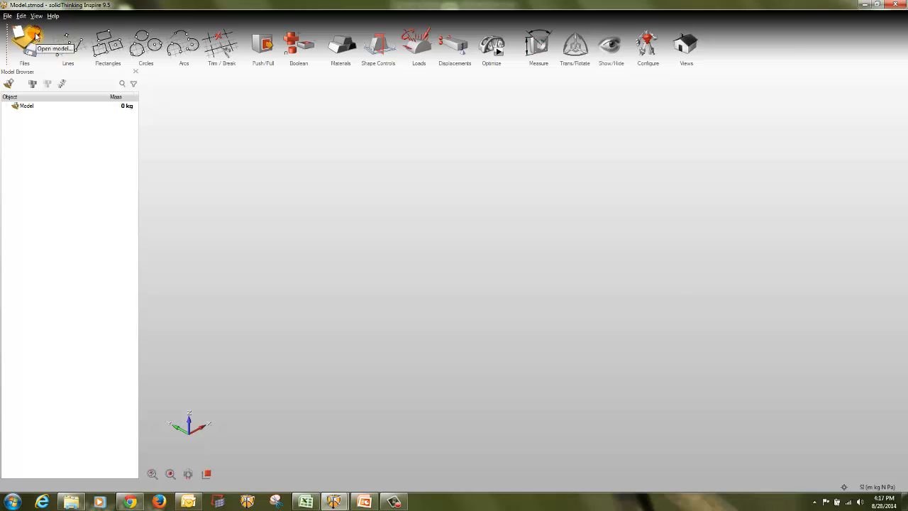
# Open the bracket.x_t model from the Tutorials folder.
pyautogui.click(36, 35)
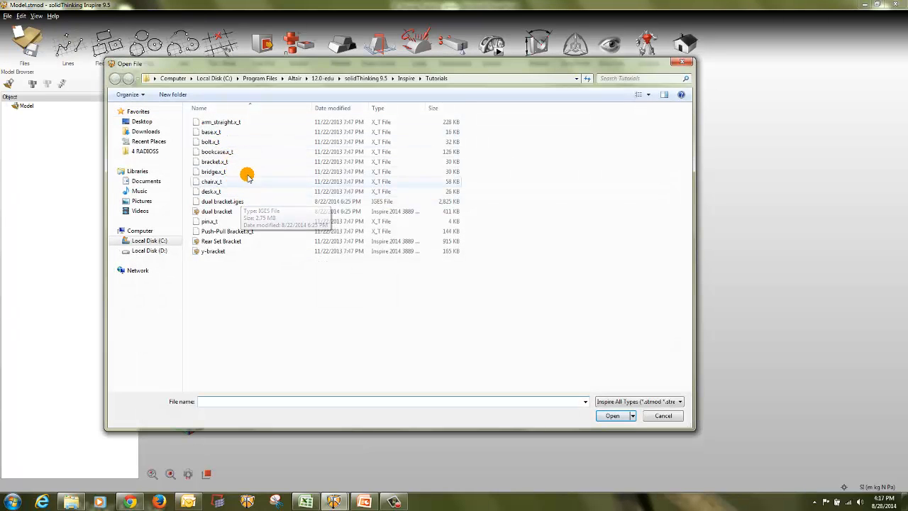
pyautogui.click(241, 162)
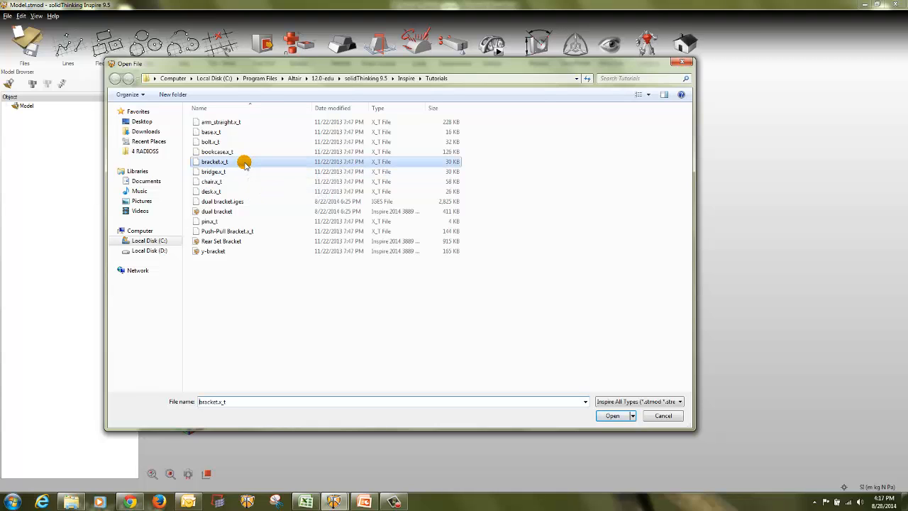
pyautogui.click(612, 416)
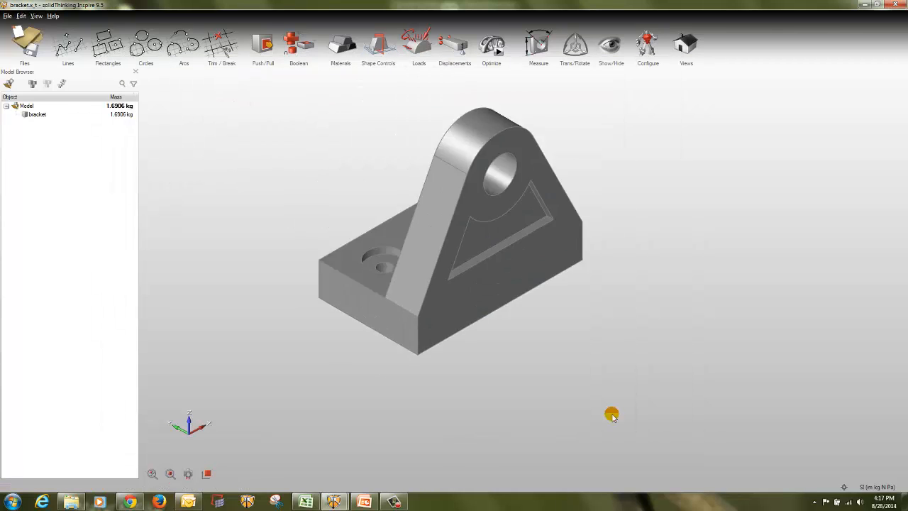
pyautogui.scroll(-5, 400, 244)
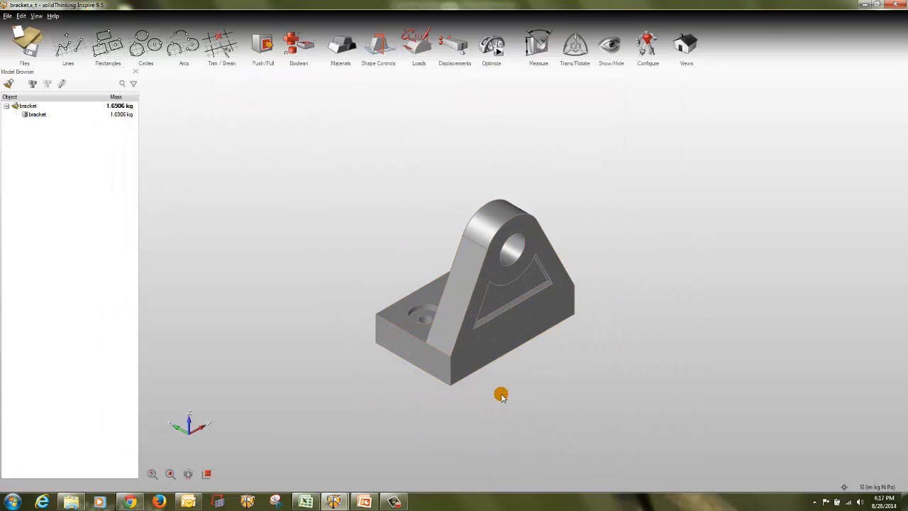
pyautogui.moveTo(502, 395); pyautogui.dragTo(468, 420, button='middle')
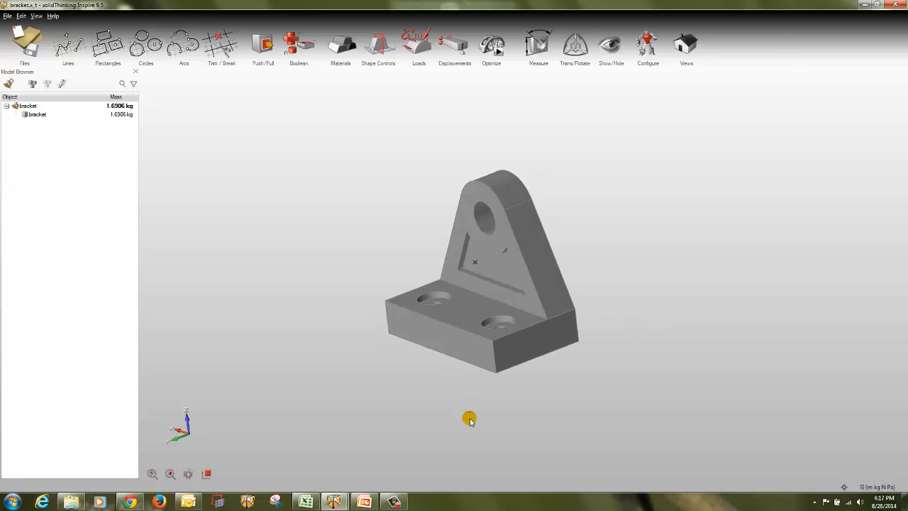
pyautogui.click(523, 223)
pyautogui.moveTo(522, 223); pyautogui.dragTo(537, 208, button='middle')
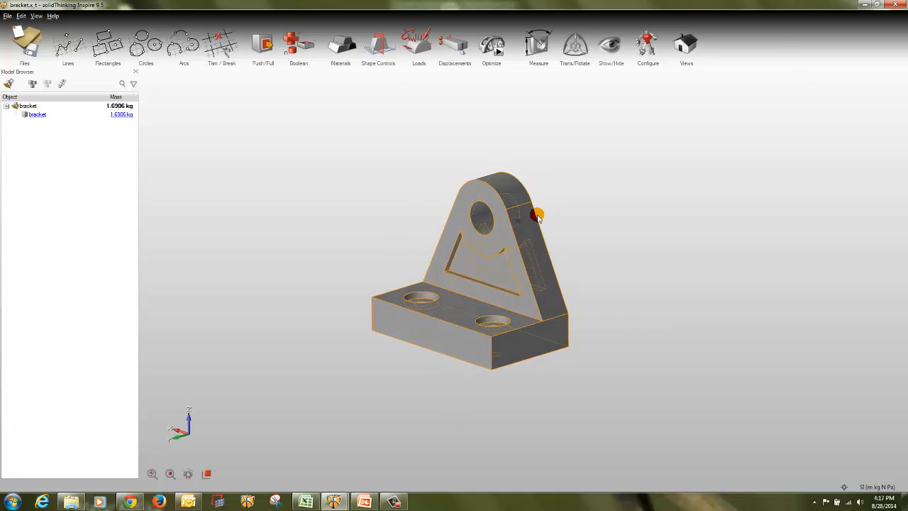
# Examine the HyperWorks style rotation and HyperWorks style pan options in the Compatibility preferences.
pyautogui.click(39, 16)
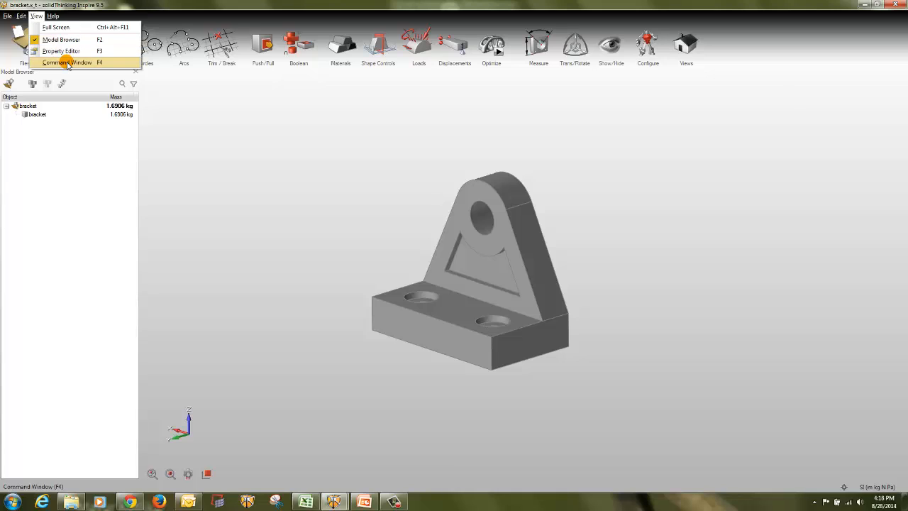
pyautogui.moveTo(8, 15)
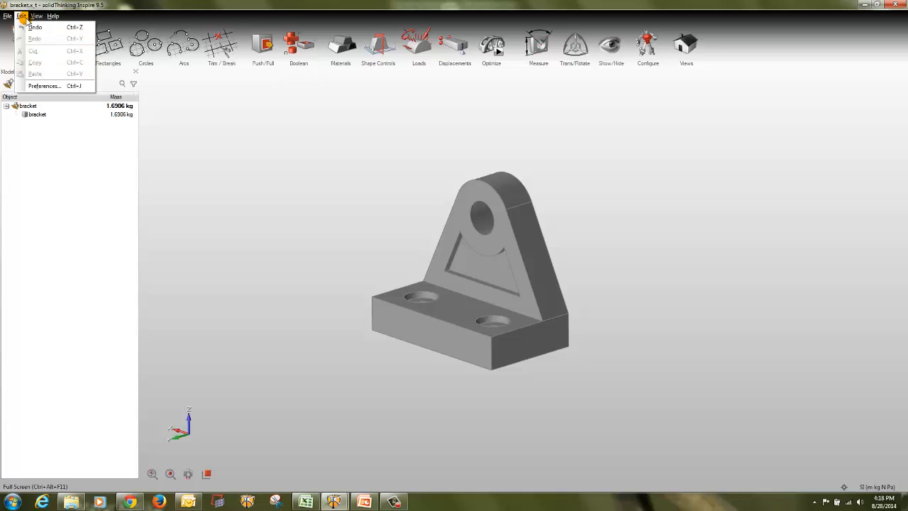
pyautogui.click(46, 85)
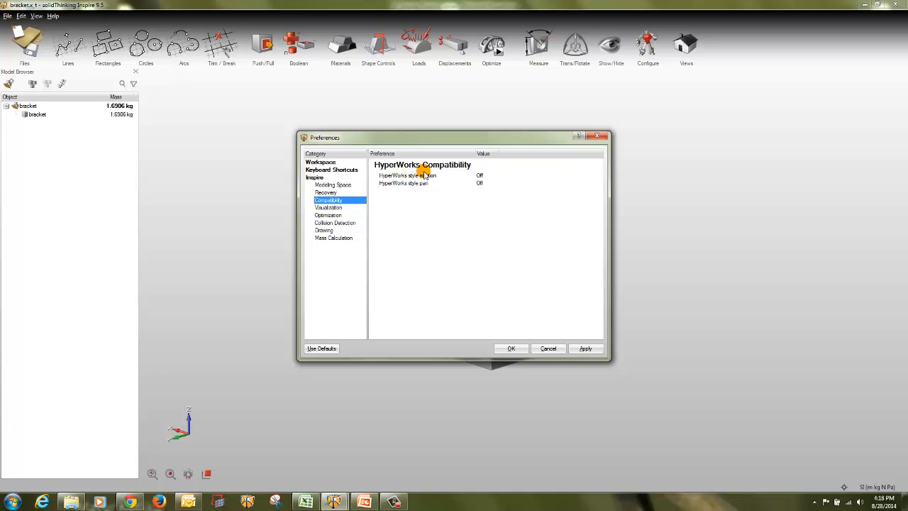
pyautogui.click(483, 176)
pyautogui.click(484, 176)
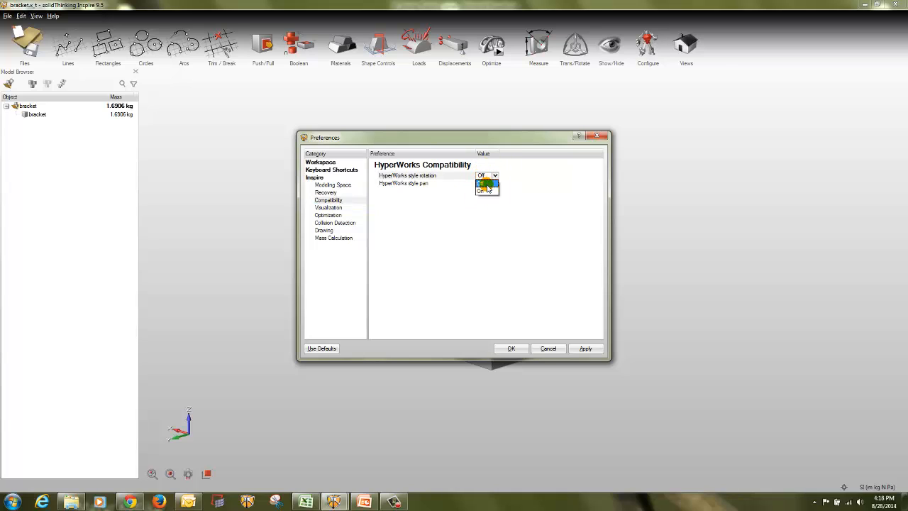
pyautogui.click(484, 184)
pyautogui.click(481, 184)
pyautogui.click(481, 185)
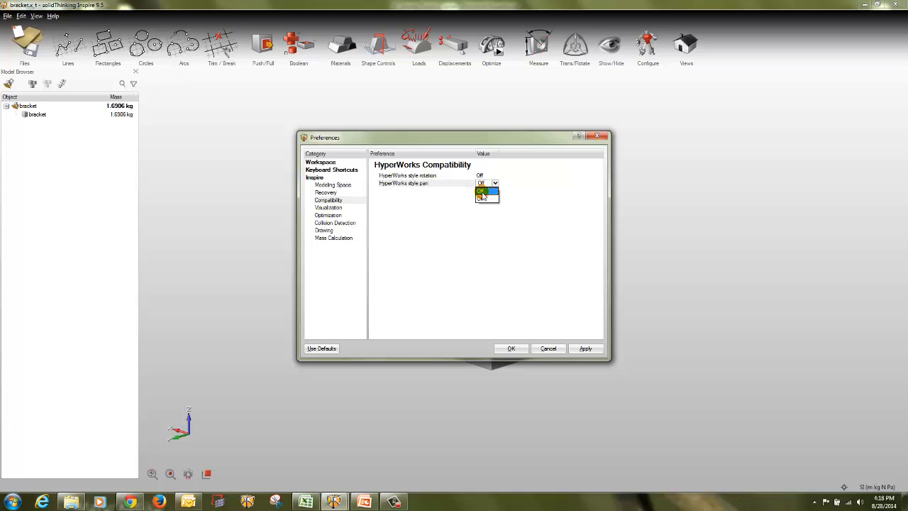
pyautogui.click(482, 193)
pyautogui.click(452, 218)
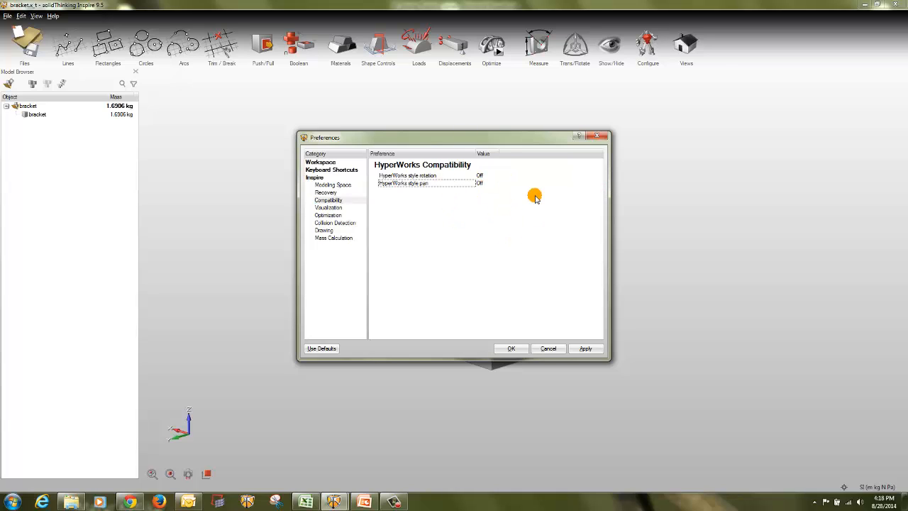
pyautogui.click(577, 348)
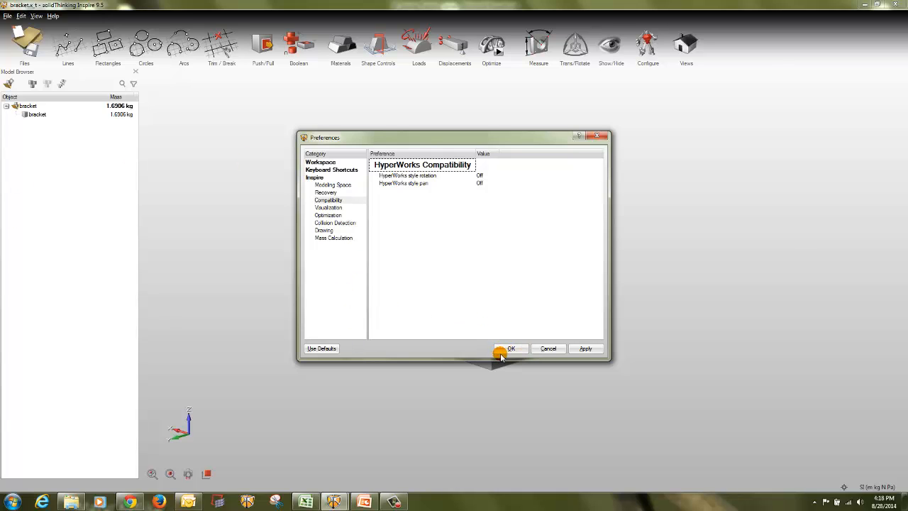
pyautogui.click(497, 350)
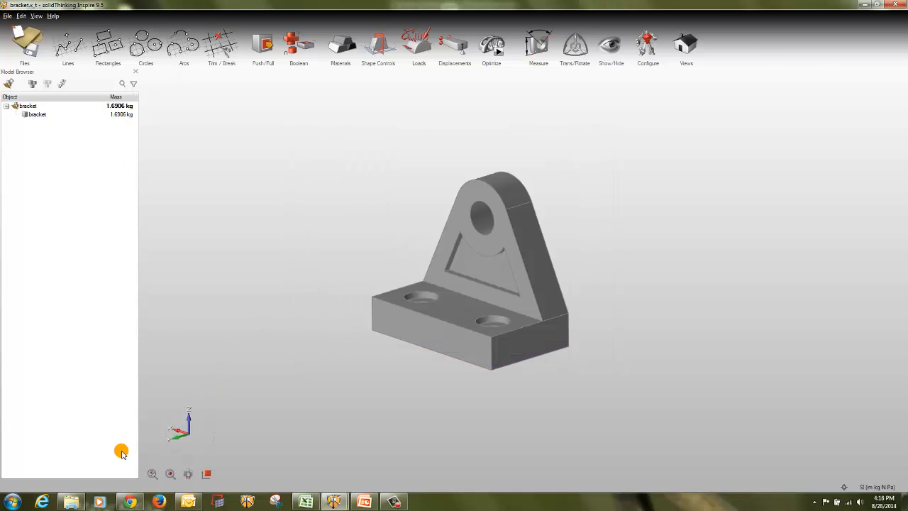
# Switch to the Tutorials folder in Windows Explorer and import base.x_t, bolt.x_t and pin.x_t together into the bracket model.
pyautogui.click(72, 502)
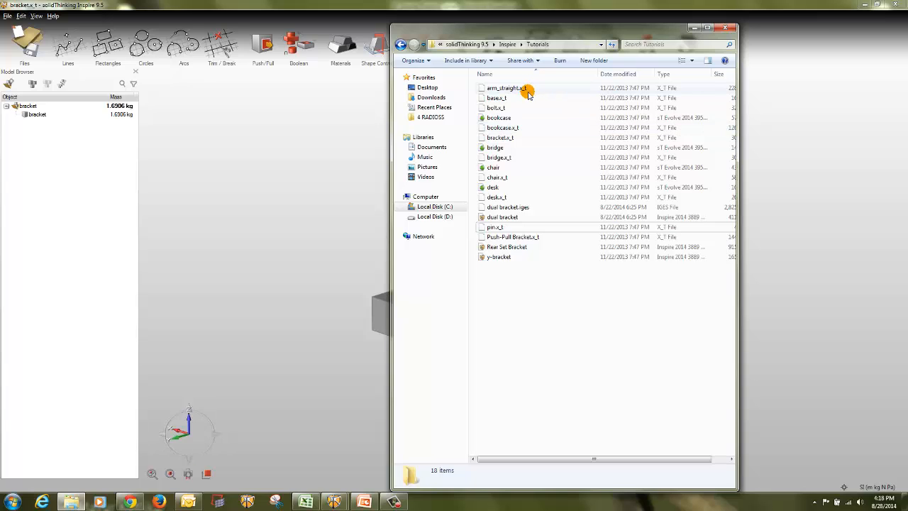
pyautogui.click(522, 97)
pyautogui.keyDown('shift'); pyautogui.click(520, 107); pyautogui.keyUp('shift')
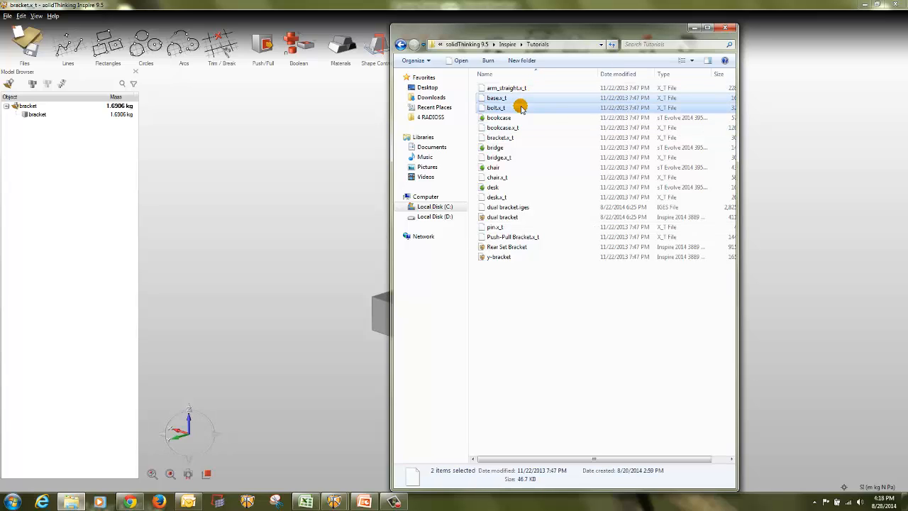
pyautogui.keyDown('ctrl'); pyautogui.click(541, 228); pyautogui.keyUp('ctrl')
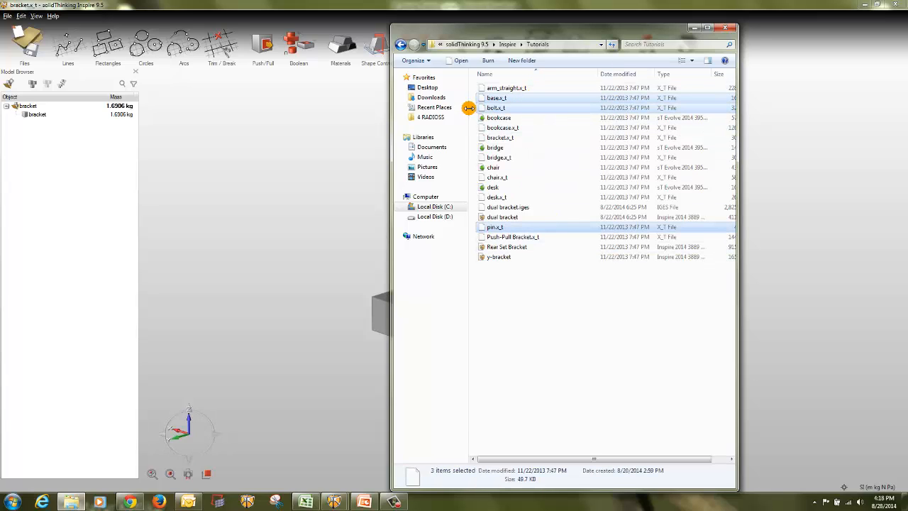
pyautogui.moveTo(516, 100); pyautogui.dragTo(298, 177)
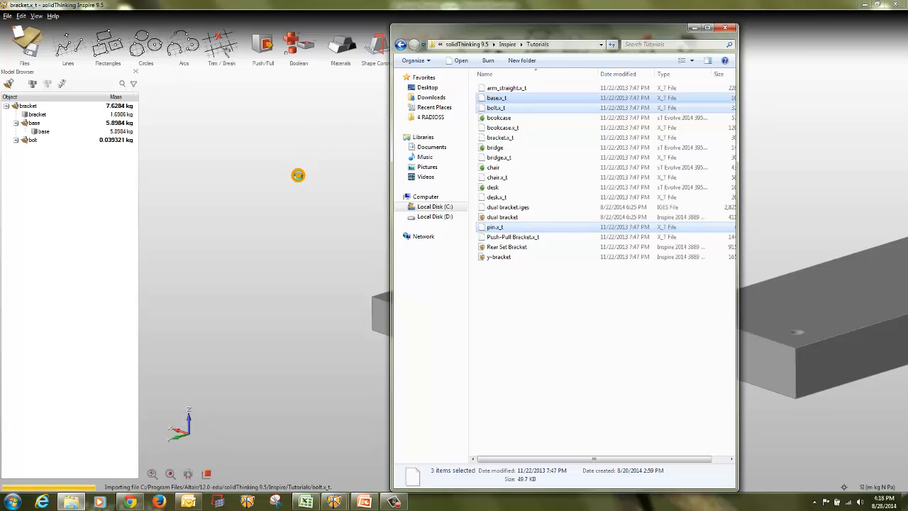
# Move the bracket onto one end of the base, snapping its front bottom corner to the base's matching top corner.
pyautogui.scroll(-3, 394, 212)
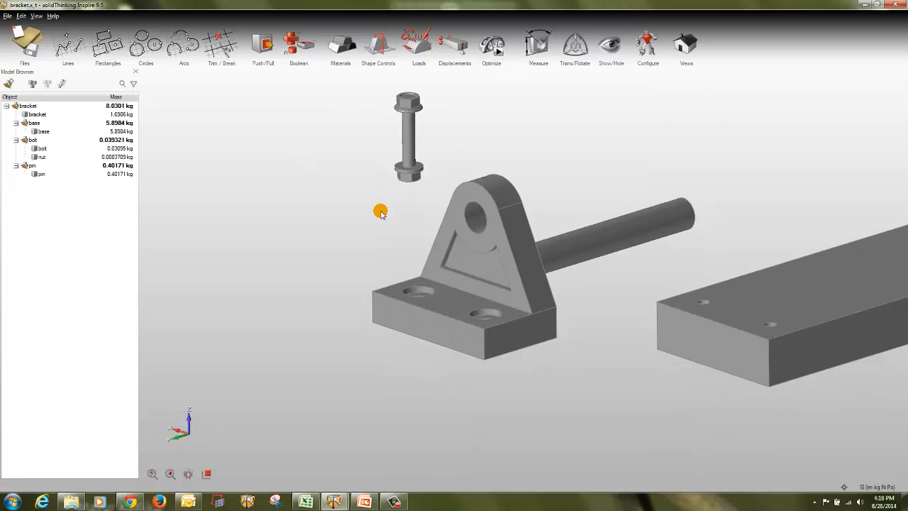
pyautogui.moveTo(560, 369); pyautogui.dragTo(521, 379, button='right')
pyautogui.click(436, 171)
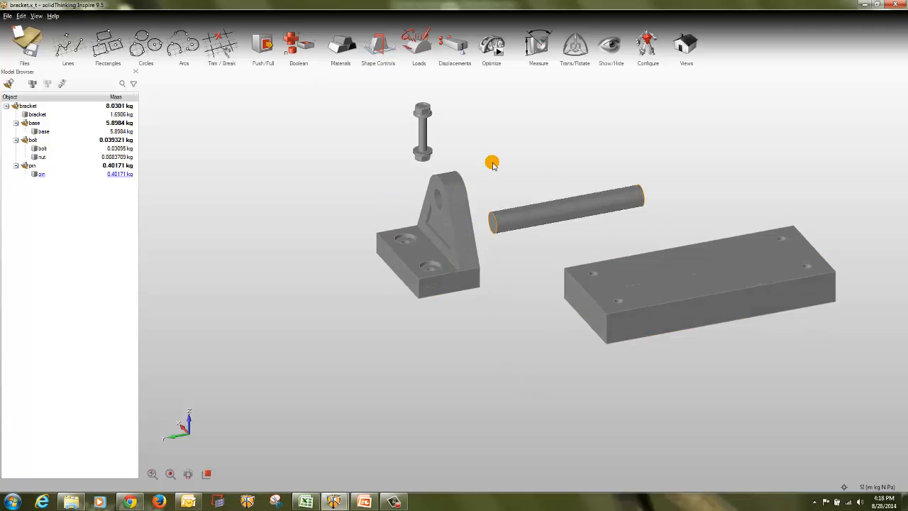
pyautogui.scroll(-1, 525, 150)
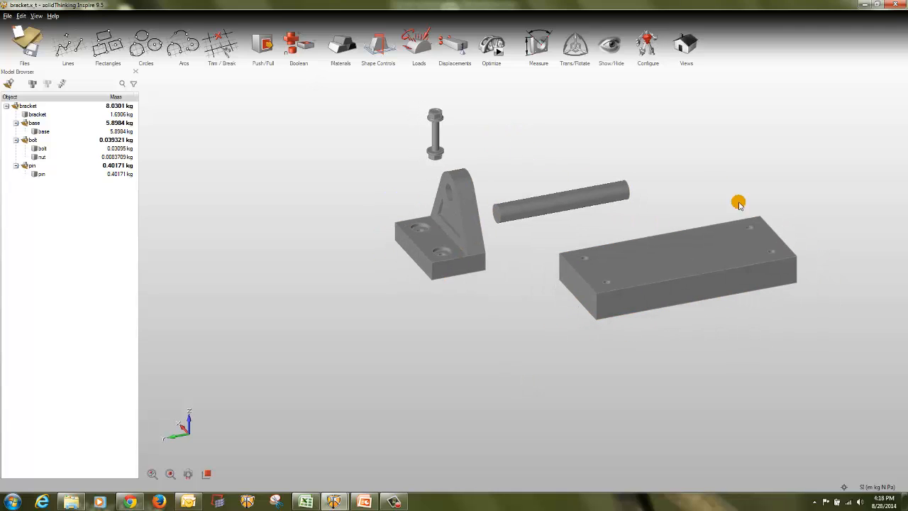
pyautogui.click(462, 256)
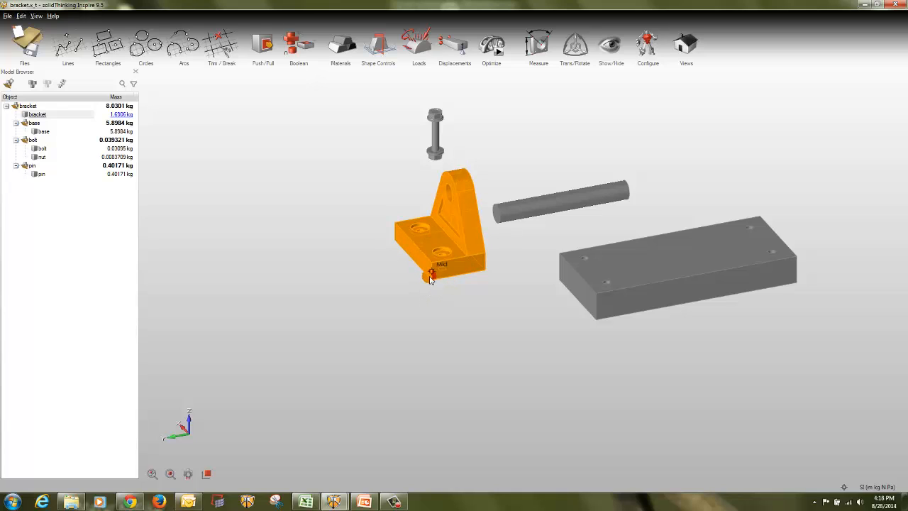
pyautogui.moveTo(432, 281); pyautogui.dragTo(599, 301)
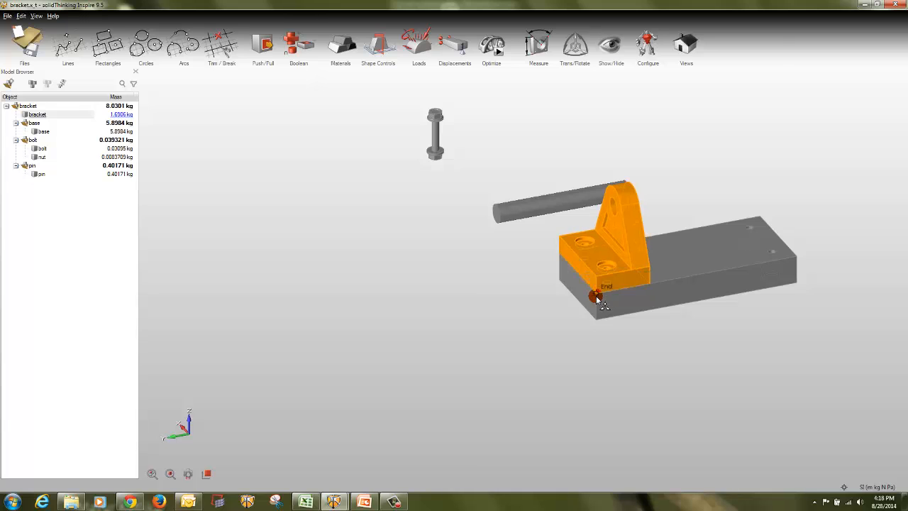
pyautogui.click(538, 313)
# Move the pin by the centre of its near end face to the centre of the bracket's large hole.
pyautogui.scroll(2, 669, 312)
pyautogui.moveTo(670, 309); pyautogui.dragTo(667, 278, button='middle')
pyautogui.click(417, 228)
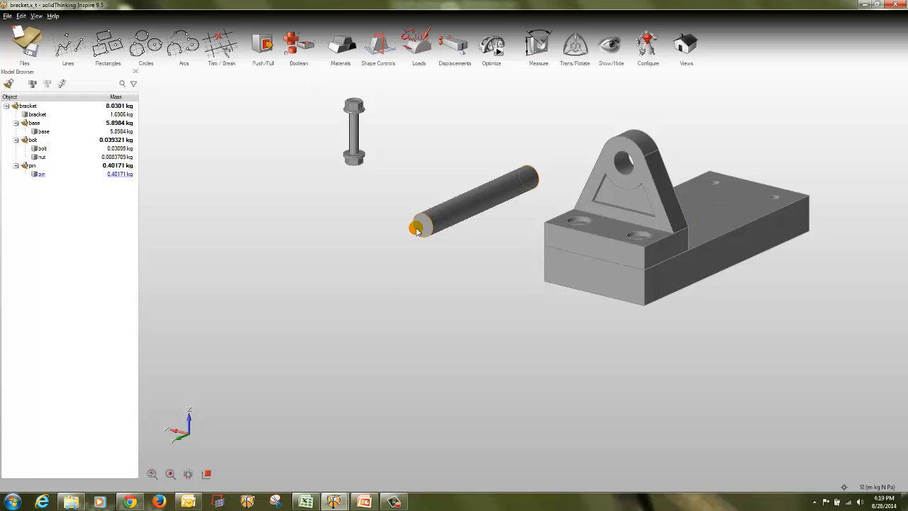
pyautogui.moveTo(431, 228)
pyautogui.mouseDown()
pyautogui.moveTo(415, 236)
pyautogui.moveTo(624, 155)
pyautogui.moveTo(628, 168)
pyautogui.mouseUp()
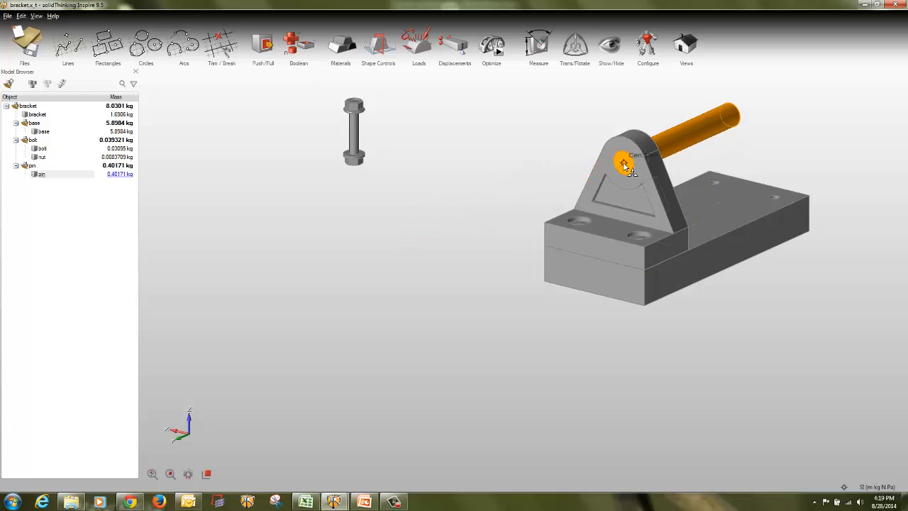
pyautogui.click(504, 275)
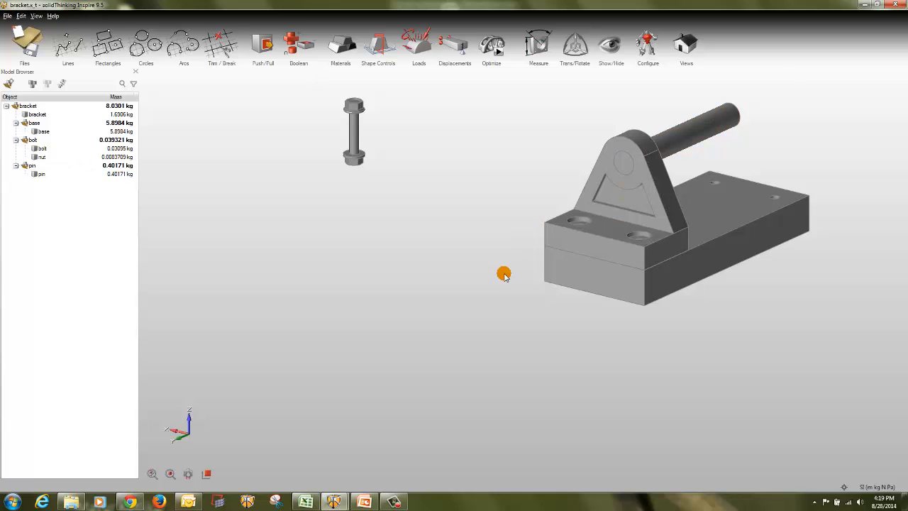
# Make two copies of the bolt and nut pair, placing one on each side of the original.
pyautogui.moveTo(760, 327); pyautogui.dragTo(369, 213, button='right')
pyautogui.moveTo(276, 105); pyautogui.dragTo(354, 222)
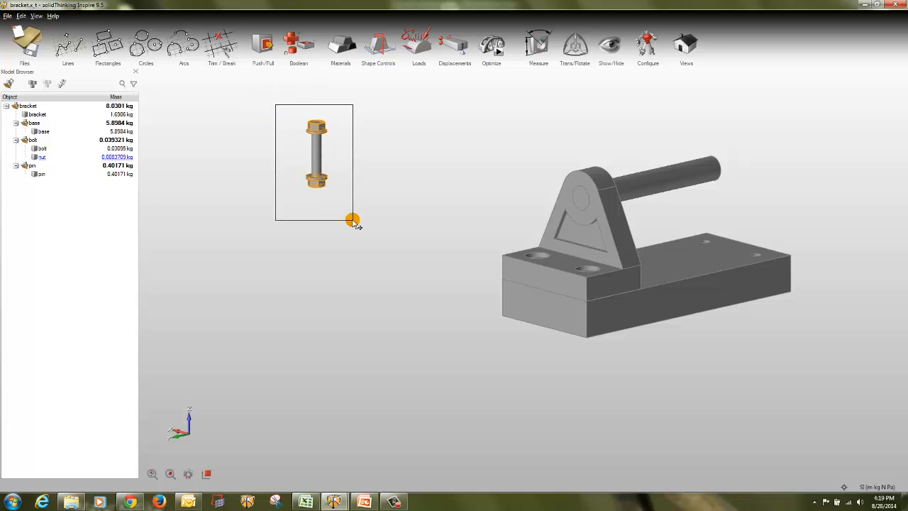
pyautogui.moveTo(354, 223); pyautogui.dragTo(354, 223)
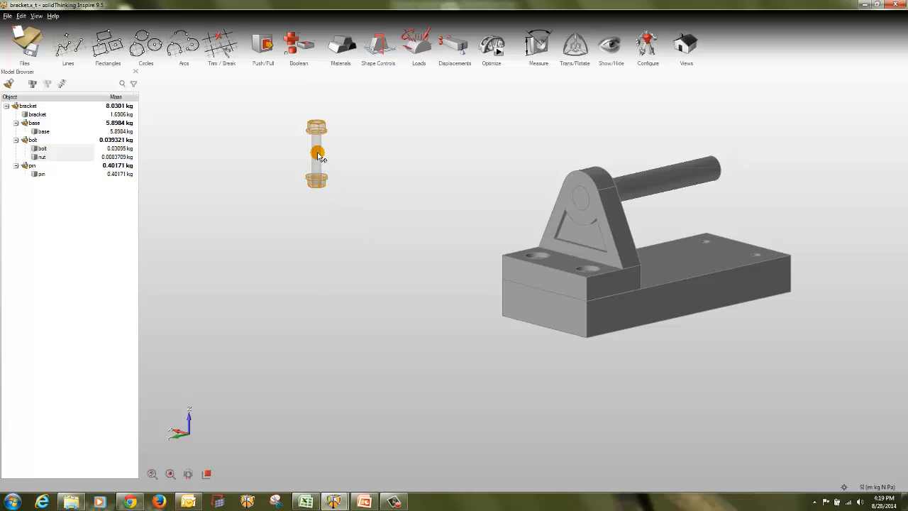
pyautogui.keyDown('ctrl'); pyautogui.moveTo(328, 157); pyautogui.dragTo(387, 179); pyautogui.keyUp('ctrl')
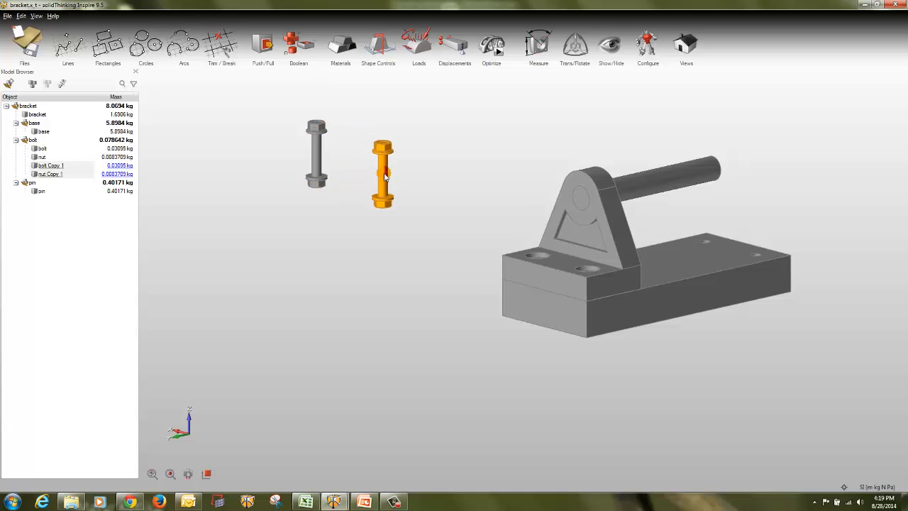
pyautogui.click(335, 134)
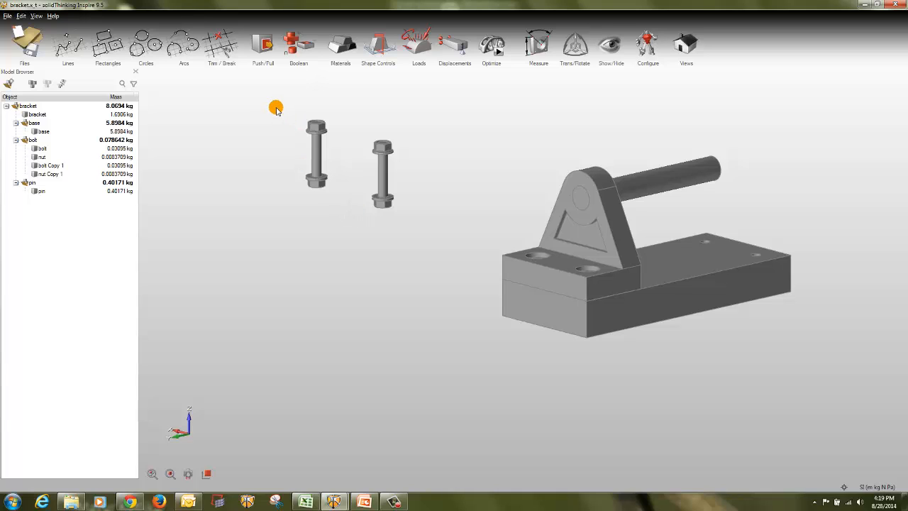
pyautogui.moveTo(276, 108); pyautogui.dragTo(353, 224)
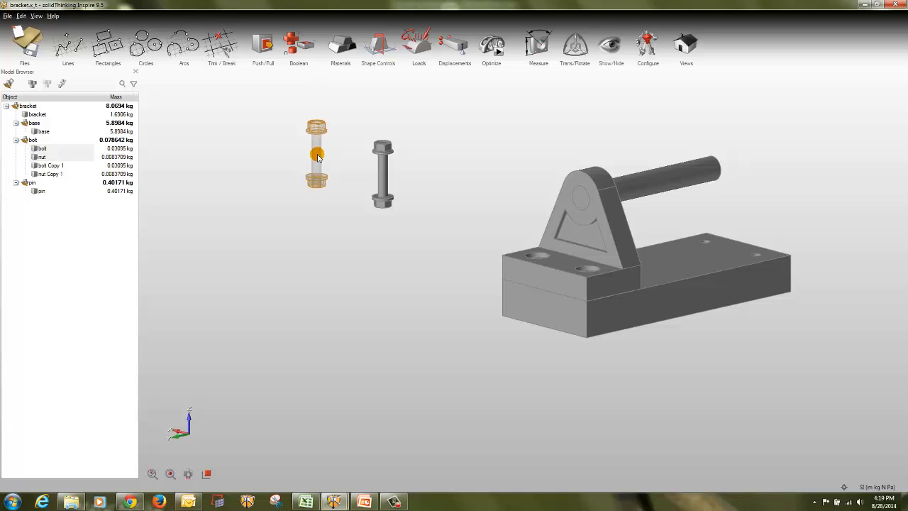
pyautogui.moveTo(318, 156); pyautogui.dragTo(256, 215)
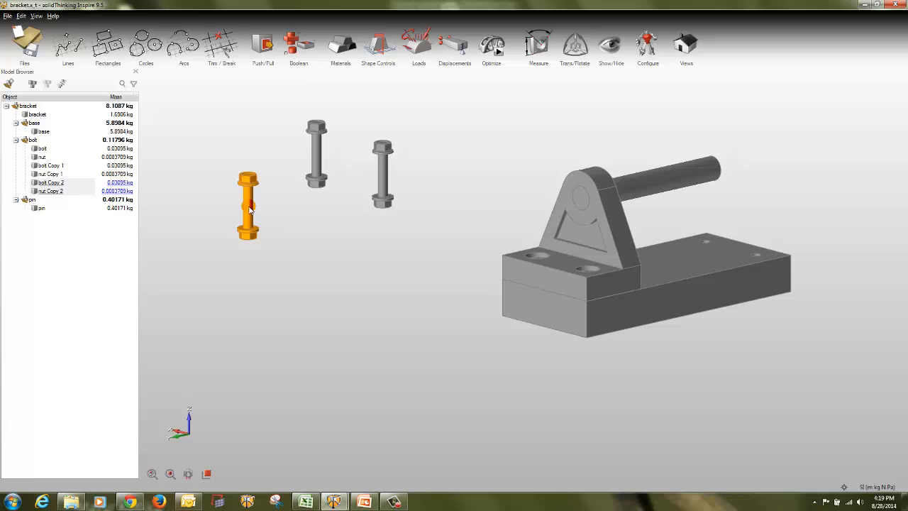
# Make another copy of the second copied bolt and nut pair and place it below the original pair.
pyautogui.keyDown('ctrl'); pyautogui.moveTo(250, 207); pyautogui.dragTo(328, 252); pyautogui.keyUp('ctrl')
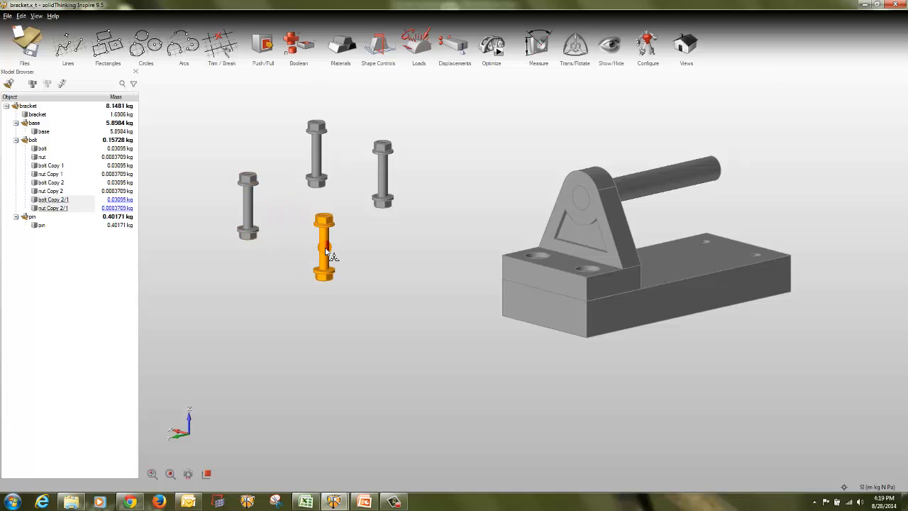
pyautogui.press('ctrl')
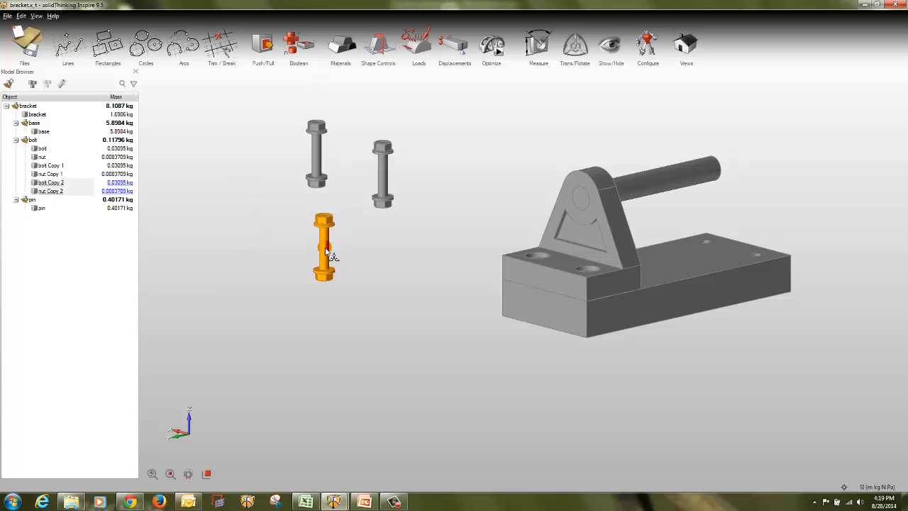
pyautogui.keyDown('ctrl'); pyautogui.moveTo(327, 252); pyautogui.dragTo(322, 282); pyautogui.keyUp('ctrl')
pyautogui.press('ctrl')
pyautogui.press('ctrl')
pyautogui.press('ctrl')
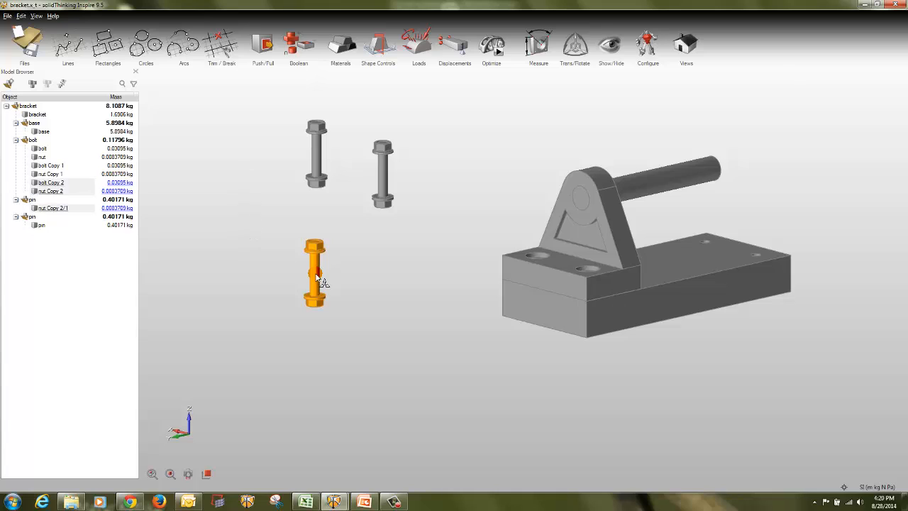
pyautogui.press('ctrl')
pyautogui.press('ctrl')
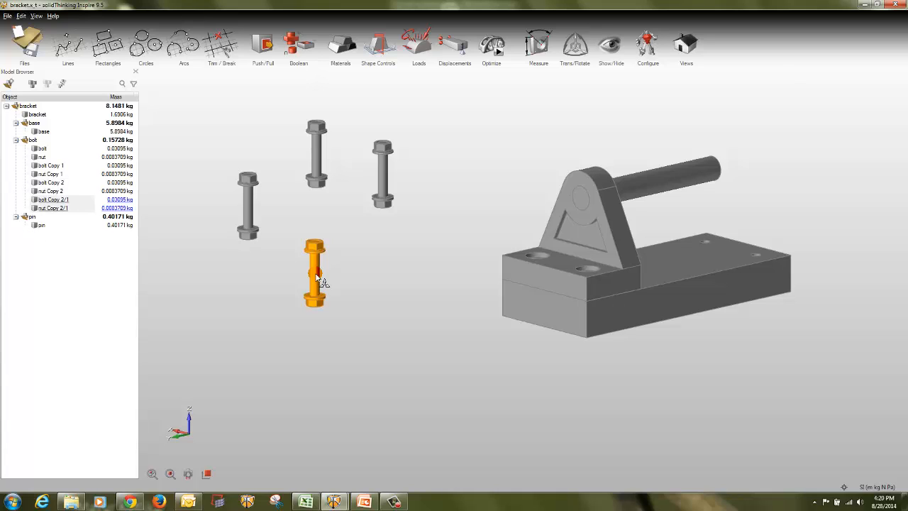
pyautogui.moveTo(320, 256); pyautogui.dragTo(325, 247)
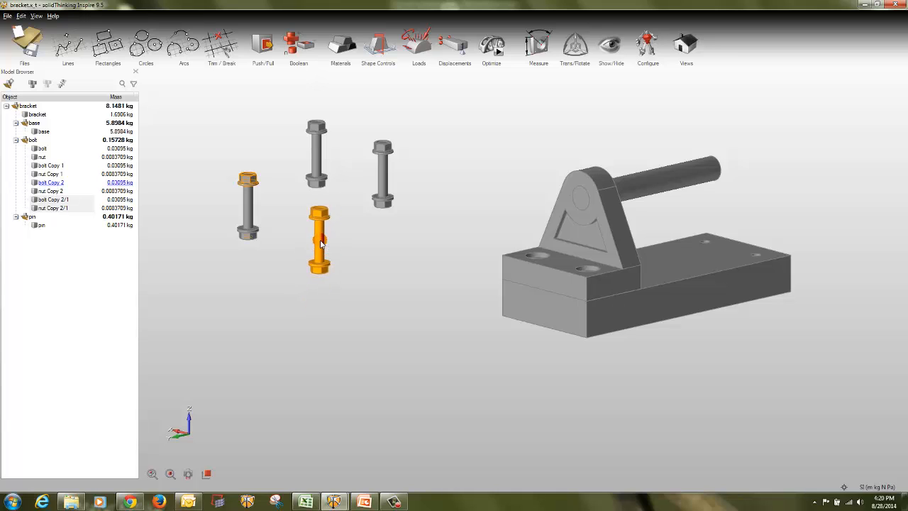
pyautogui.click(345, 318)
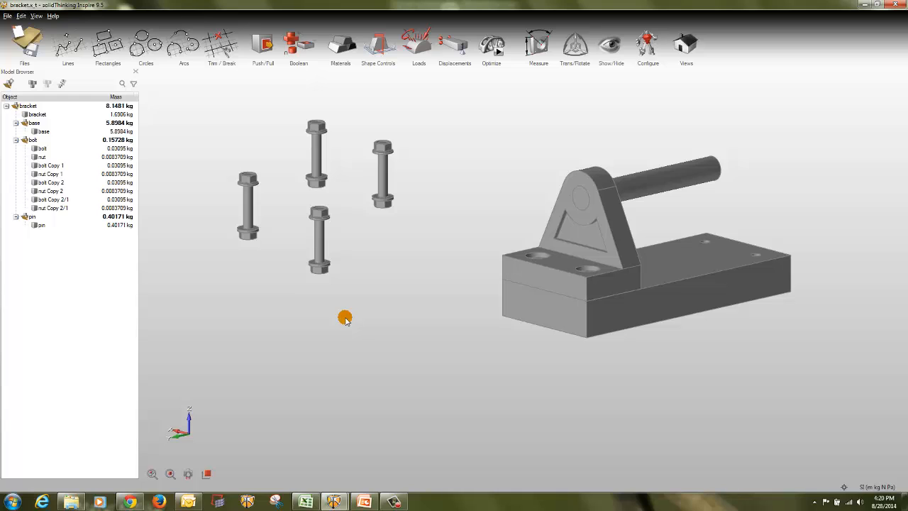
# Delete the bolt Copy 2 and bolt Copy 2/1 pairs together with their nuts.
pyautogui.moveTo(345, 318); pyautogui.dragTo(297, 243)
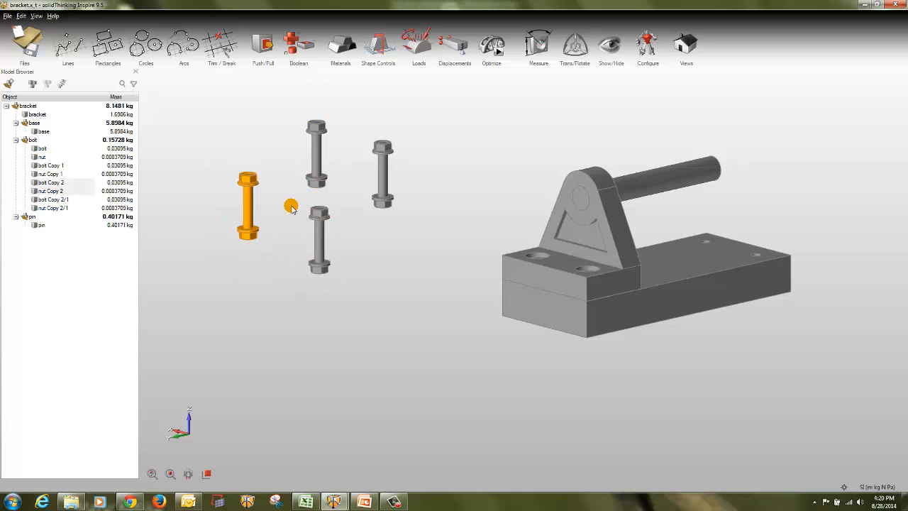
pyautogui.press('Delete')
pyautogui.moveTo(296, 205); pyautogui.dragTo(345, 286)
pyautogui.press('Delete')
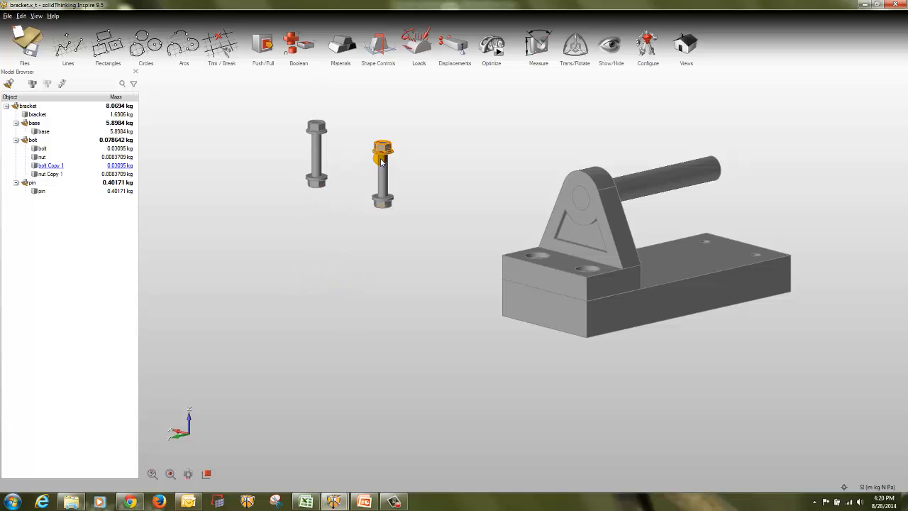
# Move the copied and original bolt and nut pairs into the bracket's two mounting holes, snapping the bolt heads to the hole centres.
pyautogui.moveTo(350, 127); pyautogui.dragTo(403, 228)
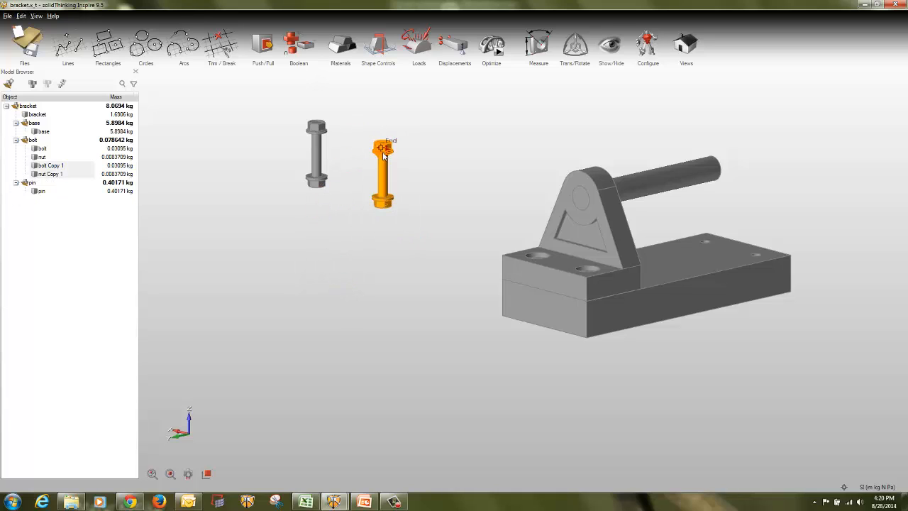
pyautogui.moveTo(384, 152); pyautogui.dragTo(535, 264)
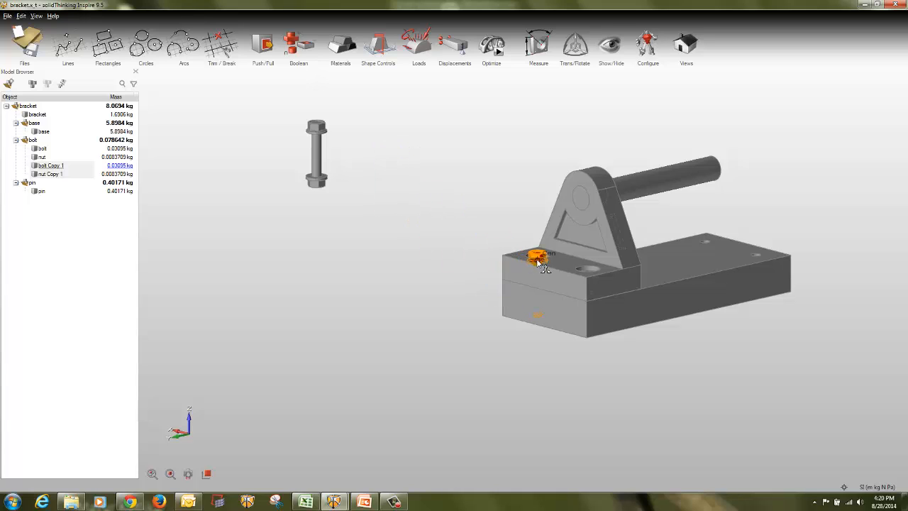
pyautogui.moveTo(459, 275); pyautogui.dragTo(440, 305)
pyautogui.moveTo(472, 340)
pyautogui.mouseDown(button='middle')
pyautogui.moveTo(462, 381)
pyautogui.moveTo(538, 379)
pyautogui.moveTo(509, 381)
pyautogui.moveTo(469, 334)
pyautogui.mouseUp(button='middle')
pyautogui.moveTo(415, 282); pyautogui.dragTo(274, 151)
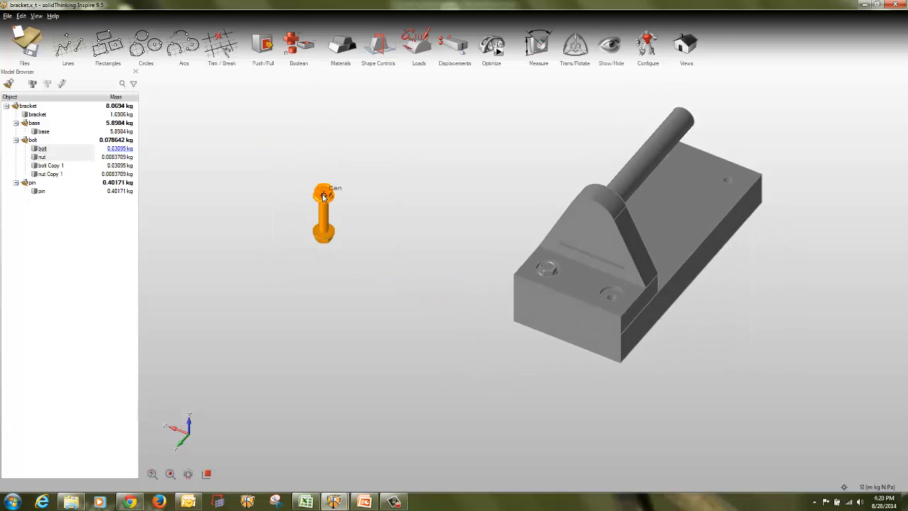
pyautogui.moveTo(324, 198); pyautogui.dragTo(614, 298)
pyautogui.click(477, 375)
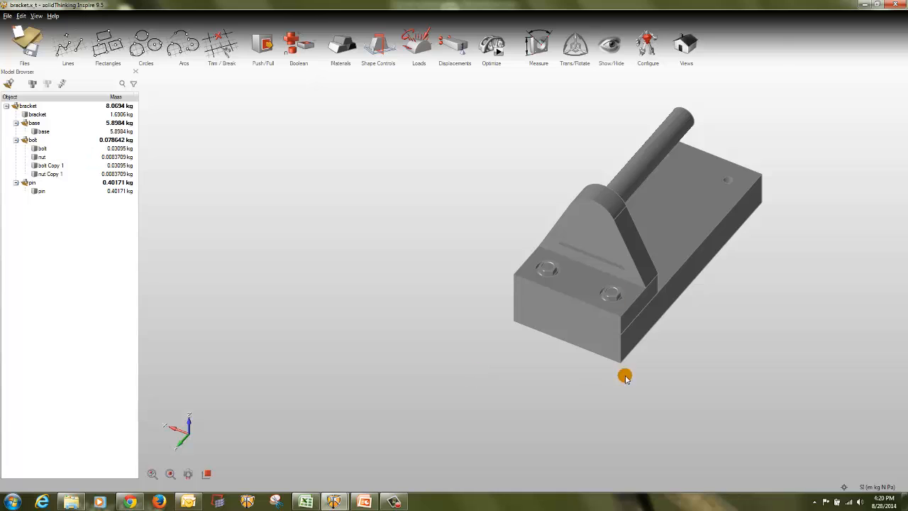
# Select the bracket with its two bolt and nut pairs, then copy and paste the set in place.
pyautogui.moveTo(694, 396); pyautogui.dragTo(647, 396)
pyautogui.moveTo(647, 396); pyautogui.dragTo(739, 289, button='right')
pyautogui.moveTo(739, 289); pyautogui.dragTo(615, 315, button='middle')
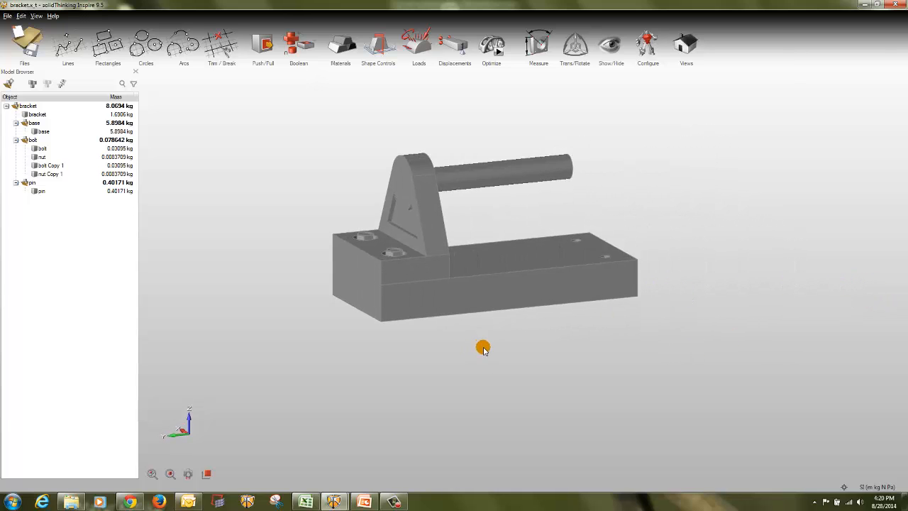
pyautogui.moveTo(483, 349); pyautogui.dragTo(560, 325, button='middle')
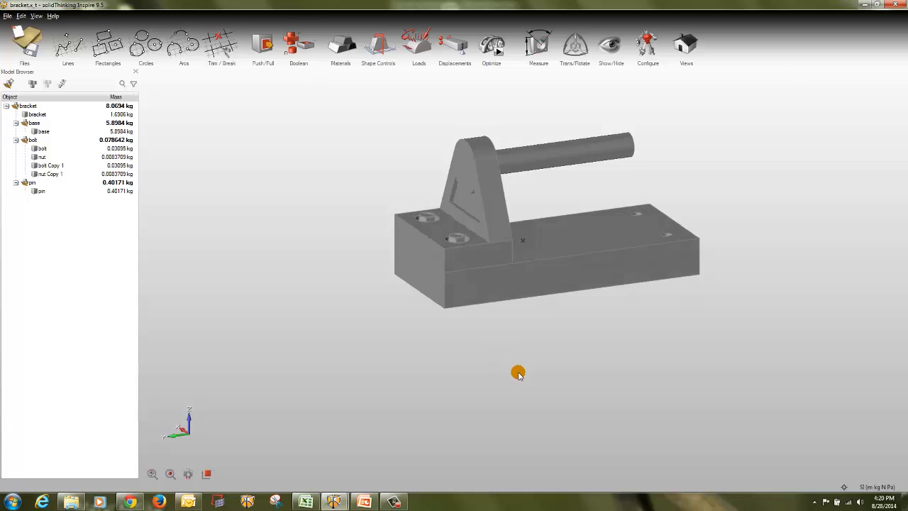
pyautogui.moveTo(518, 373); pyautogui.dragTo(516, 363, button='right')
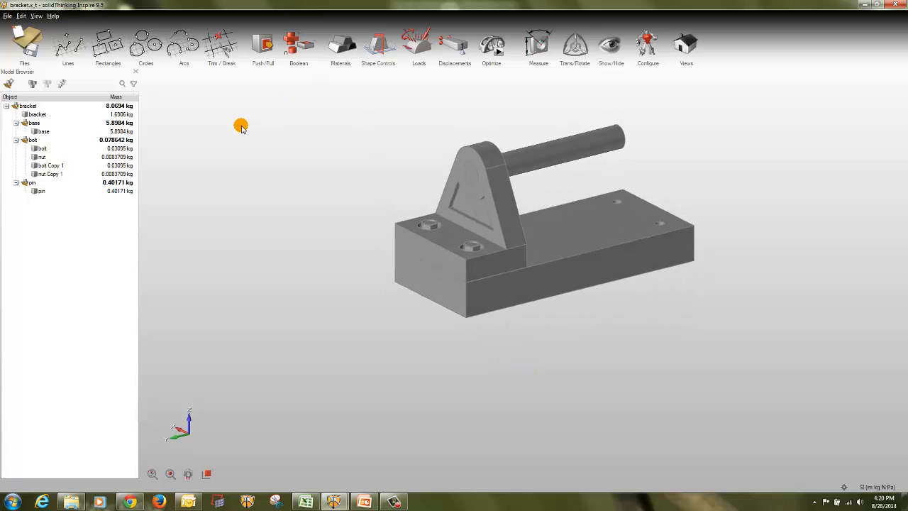
pyautogui.moveTo(241, 126); pyautogui.dragTo(365, 294)
pyautogui.moveTo(498, 330); pyautogui.dragTo(337, 129)
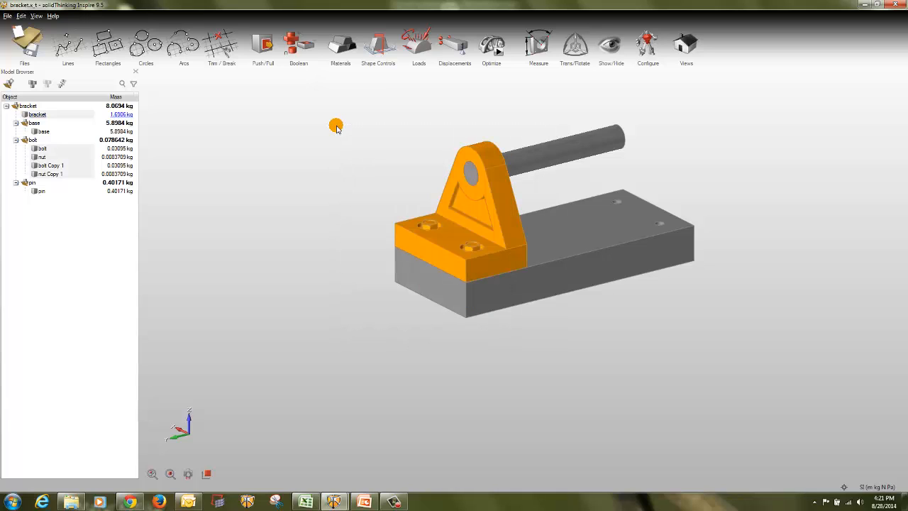
pyautogui.press('h')
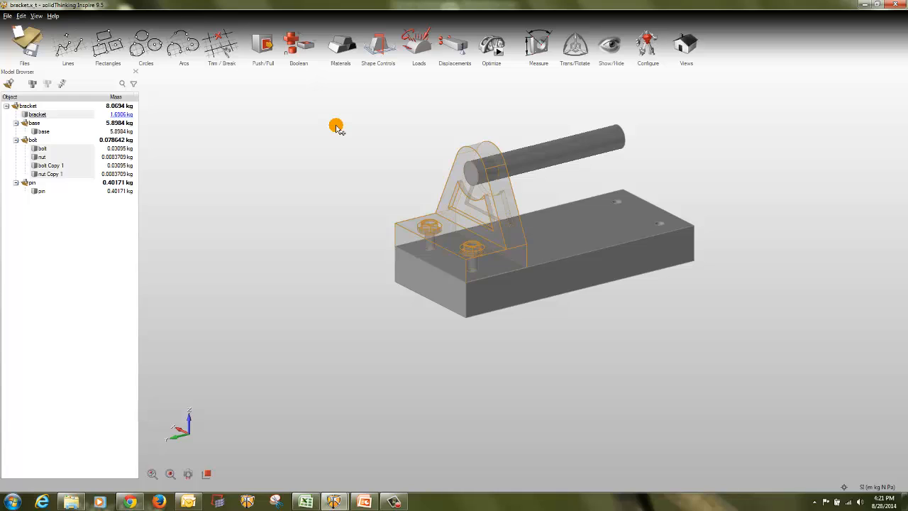
pyautogui.hotkey('ctrl', 'v')
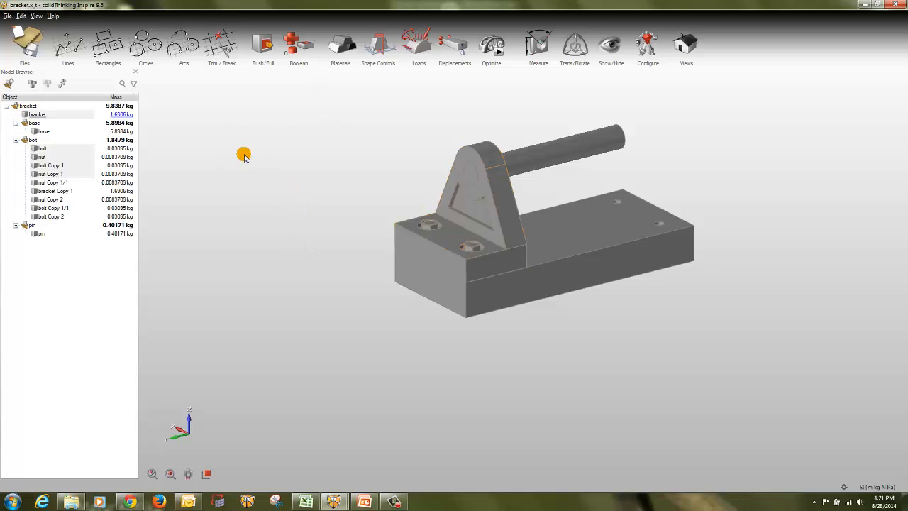
pyautogui.click(401, 247)
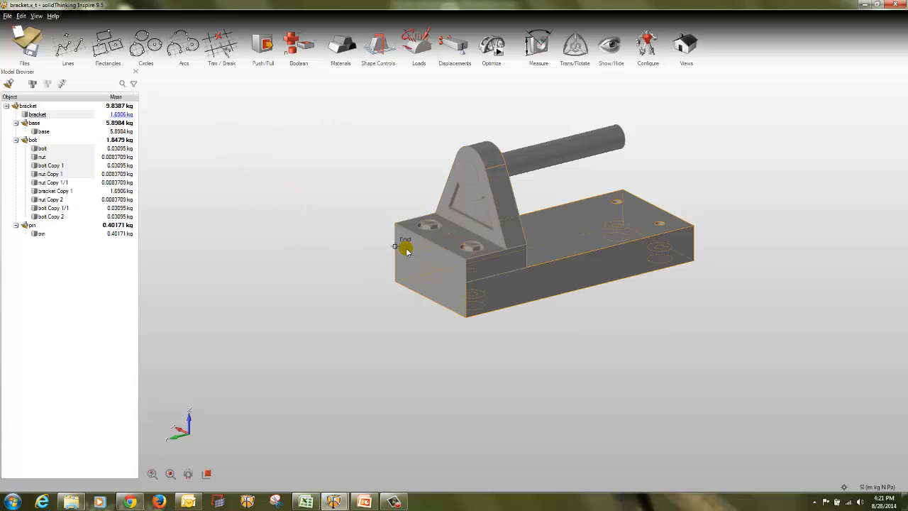
# Translate the selected bracket and fasteners along the Y axis past the far end of the base with Trans/Rotate.
pyautogui.click(563, 46)
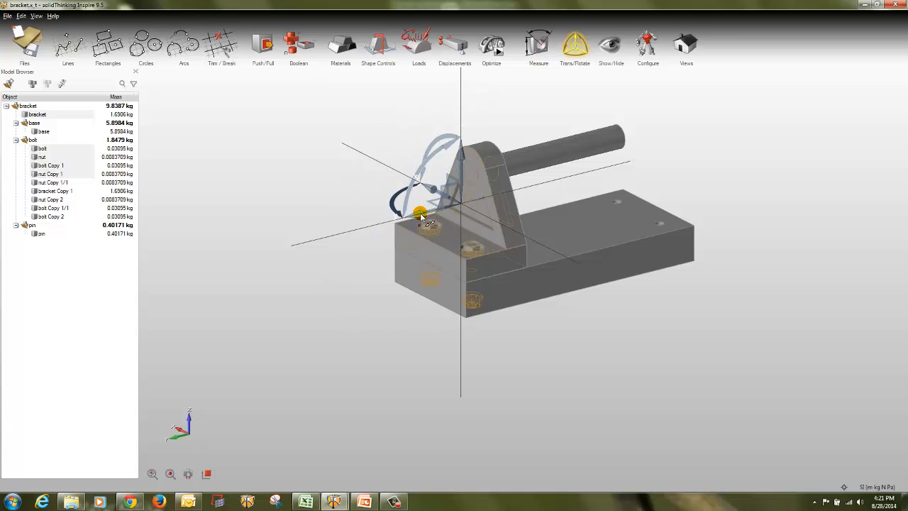
pyautogui.moveTo(421, 217); pyautogui.dragTo(693, 149)
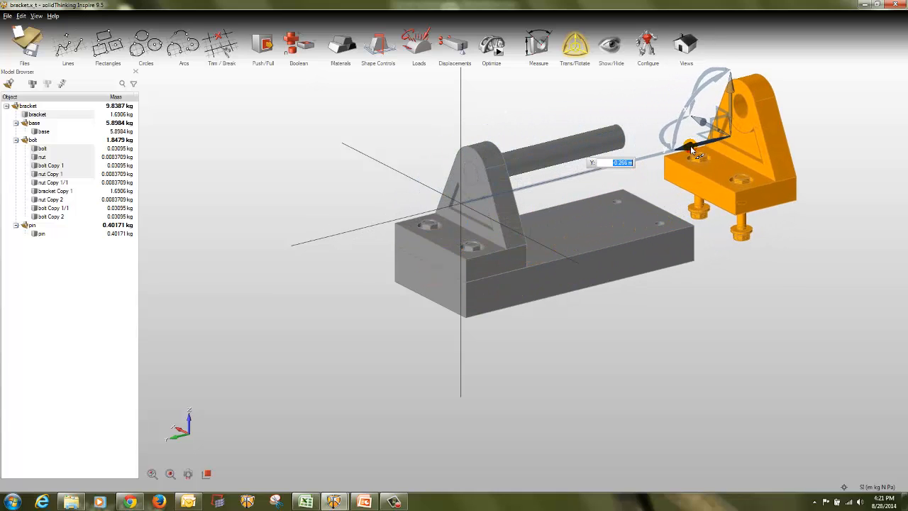
# Relocate the Trans/Rotate origin to the moved bracket's lower outer corner and snap that corner to the base's matching far top corner.
pyautogui.click(733, 140)
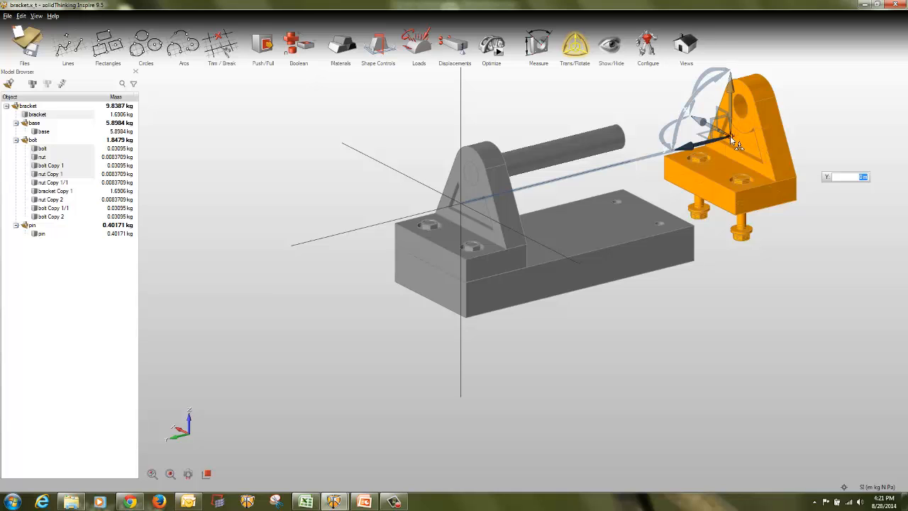
pyautogui.moveTo(732, 138); pyautogui.dragTo(661, 181)
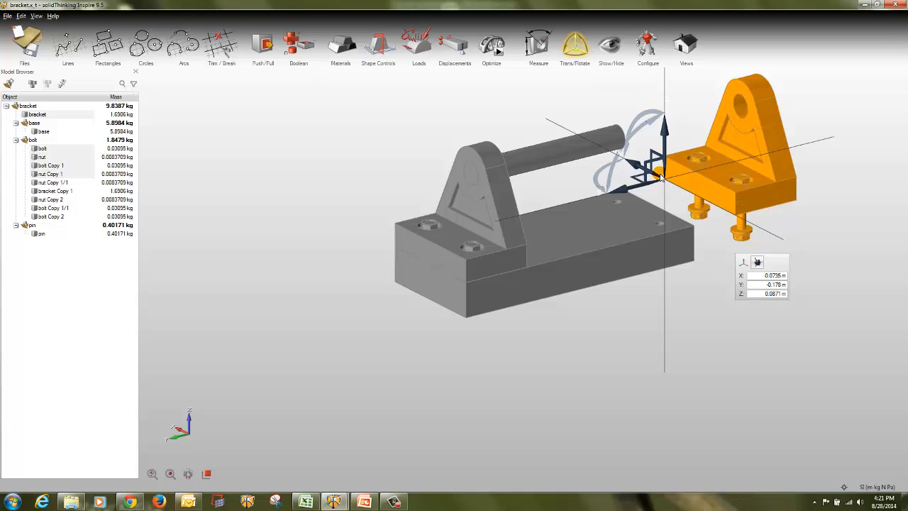
pyautogui.moveTo(671, 186); pyautogui.dragTo(702, 231)
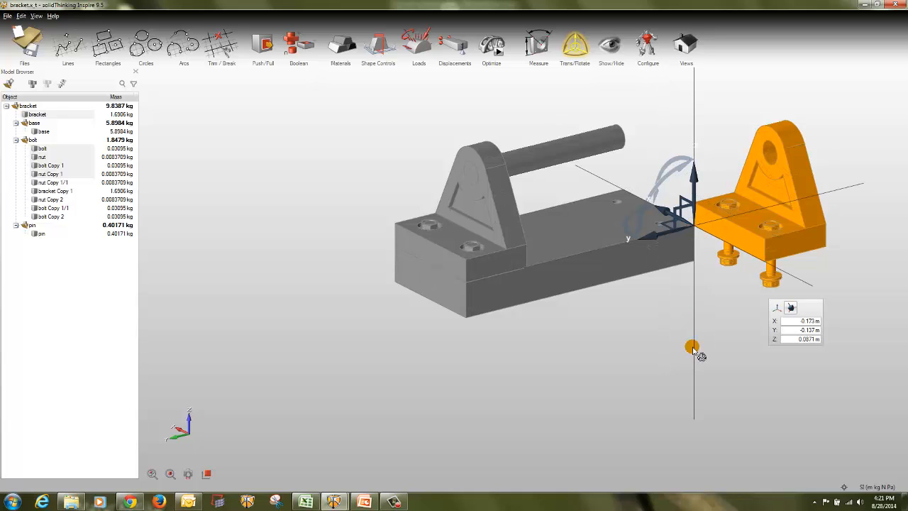
# Rotate the bracket and fasteners half a turn about the Z axis onto the base's far end and finish the transformation.
pyautogui.click(629, 221)
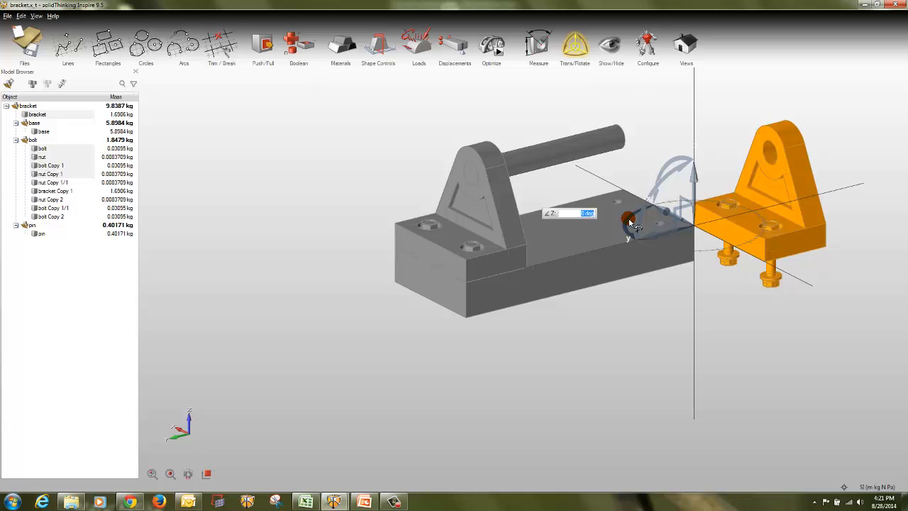
pyautogui.press('Return')
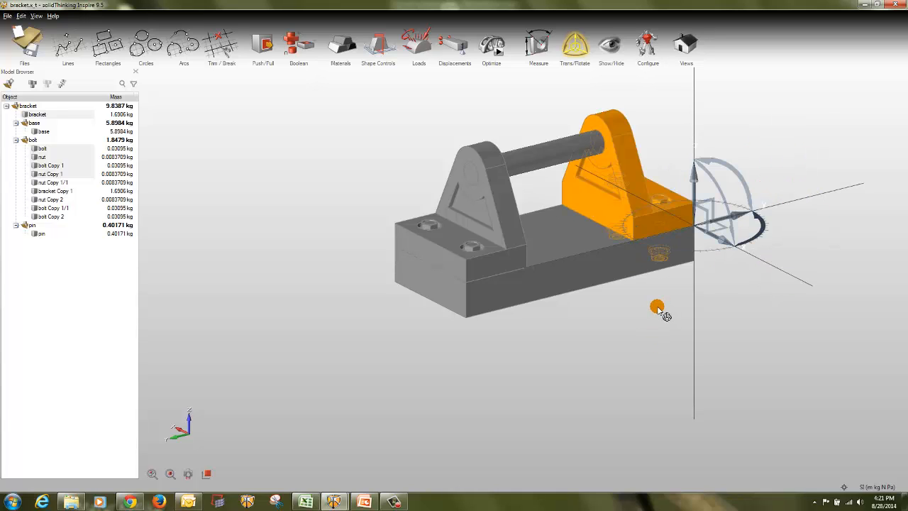
pyautogui.press('Escape')
pyautogui.moveTo(753, 345); pyautogui.dragTo(764, 349, button='middle')
pyautogui.click(742, 333)
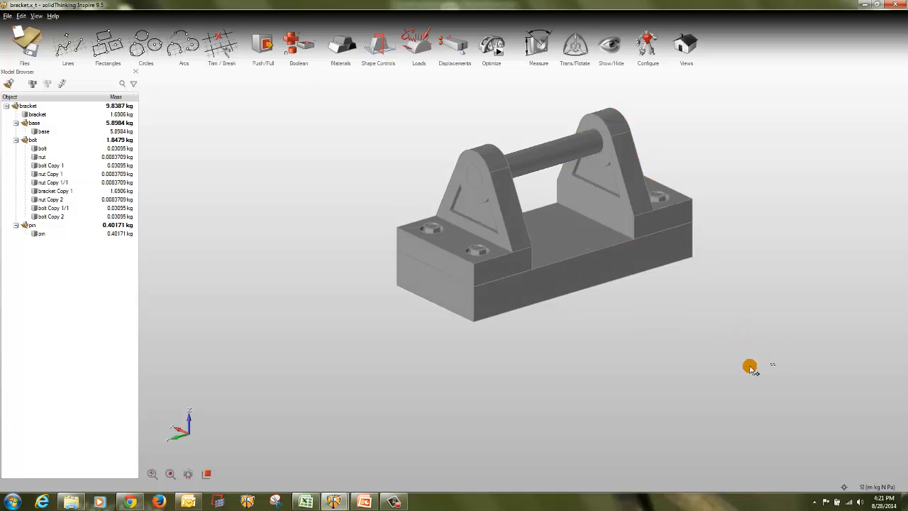
pyautogui.moveTo(750, 310); pyautogui.dragTo(623, 284, button='middle')
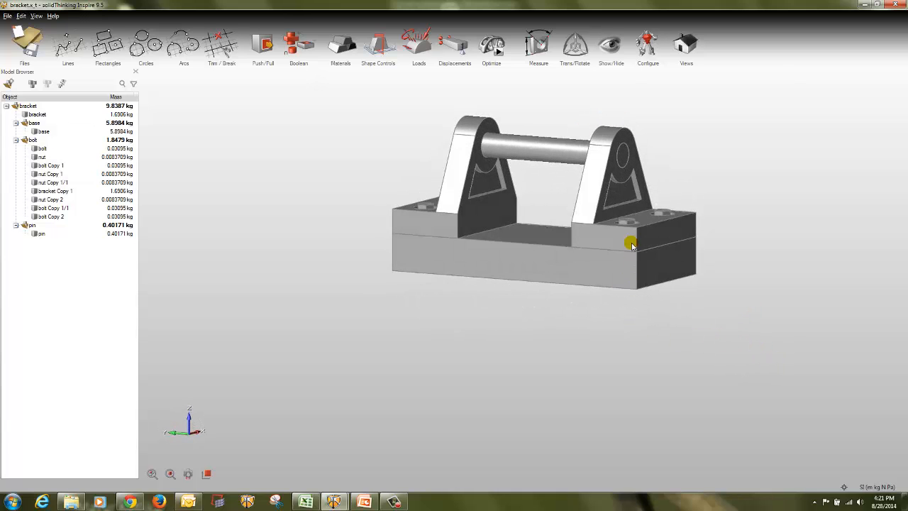
pyautogui.scroll(3, 631, 242)
pyautogui.moveTo(582, 380); pyautogui.dragTo(619, 347, button='middle')
pyautogui.moveTo(639, 376); pyautogui.dragTo(690, 257, button='middle')
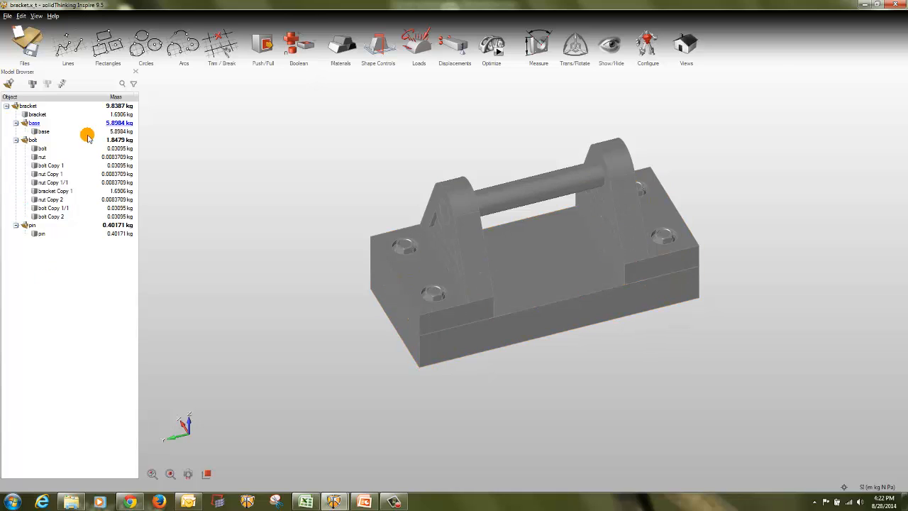
# Toggle the Model Browser off and on several times, leaving it displayed.
pyautogui.press('F2')
pyautogui.press('F2')
pyautogui.press('F2')
pyautogui.press('F2')
pyautogui.press('F2')
pyautogui.press('F2')
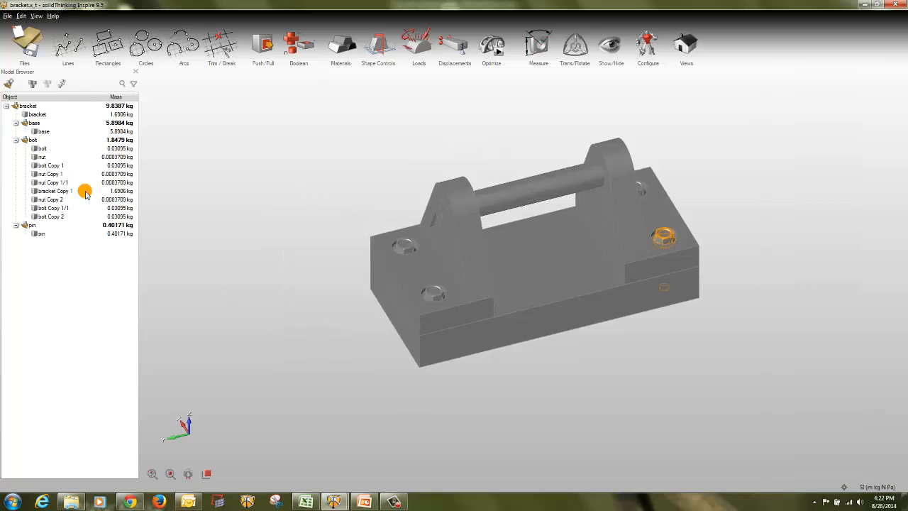
pyautogui.click(36, 16)
pyautogui.click(41, 24)
pyautogui.click(36, 16)
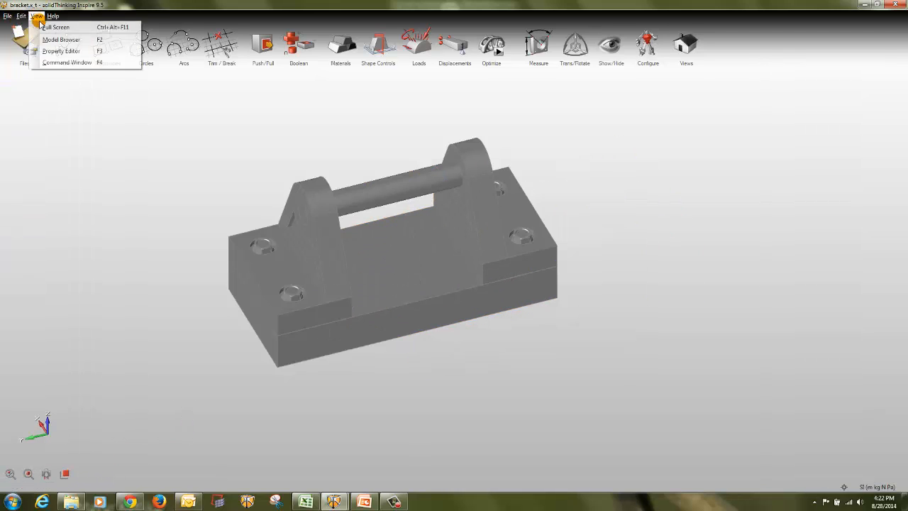
pyautogui.click(39, 36)
pyautogui.click(8, 199)
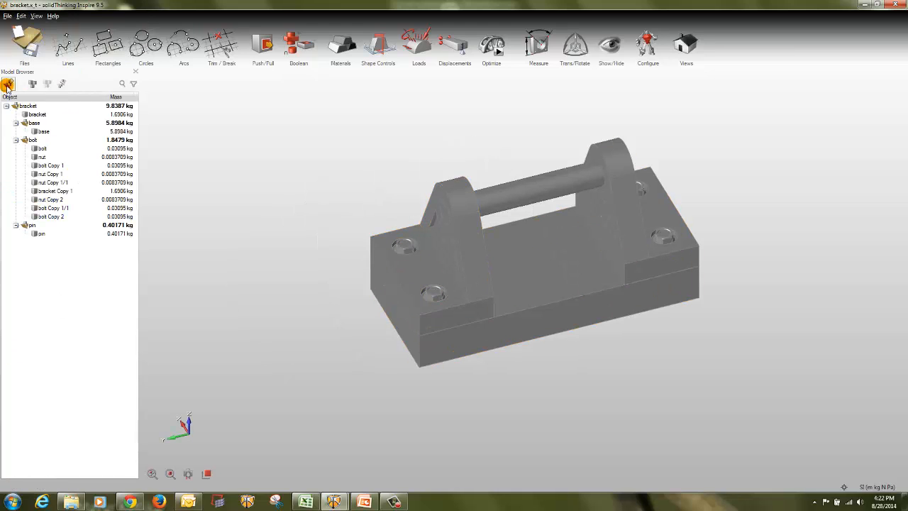
# Hide the base and the pin.
pyautogui.click(544, 312)
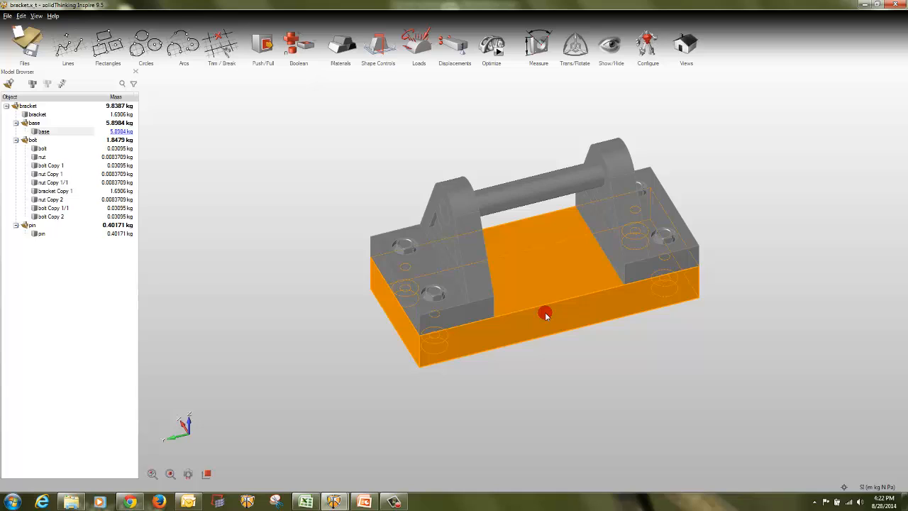
pyautogui.press('h')
pyautogui.click(521, 200)
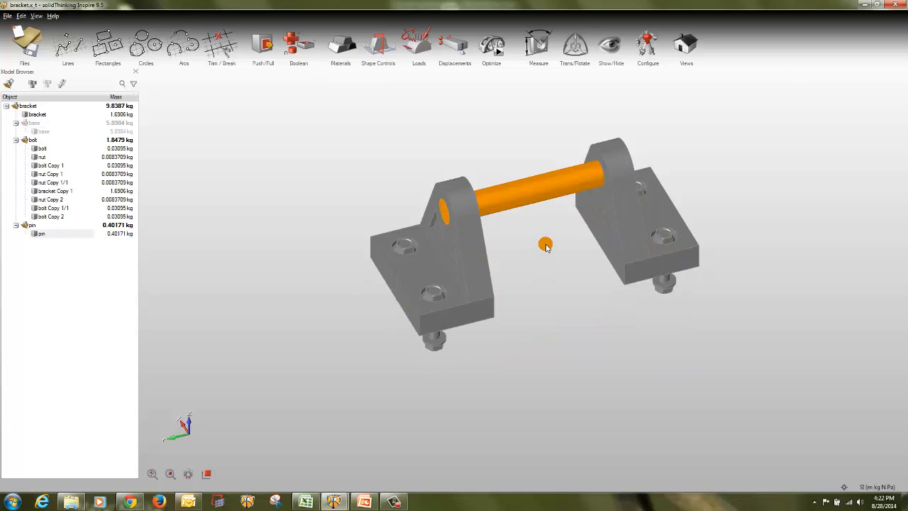
pyautogui.press('h')
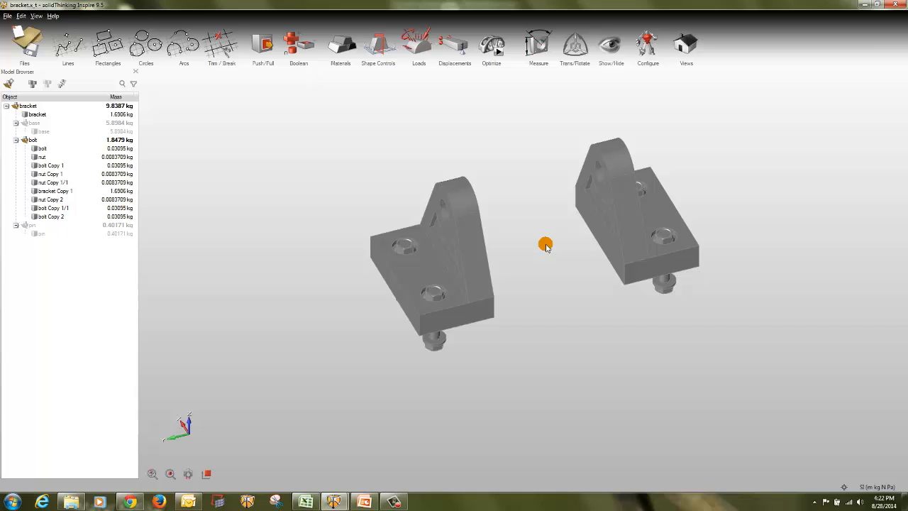
# Create a new assembly named Left Bracket and move the copied bracket with its two bolts and two nuts into it.
pyautogui.click(7, 84)
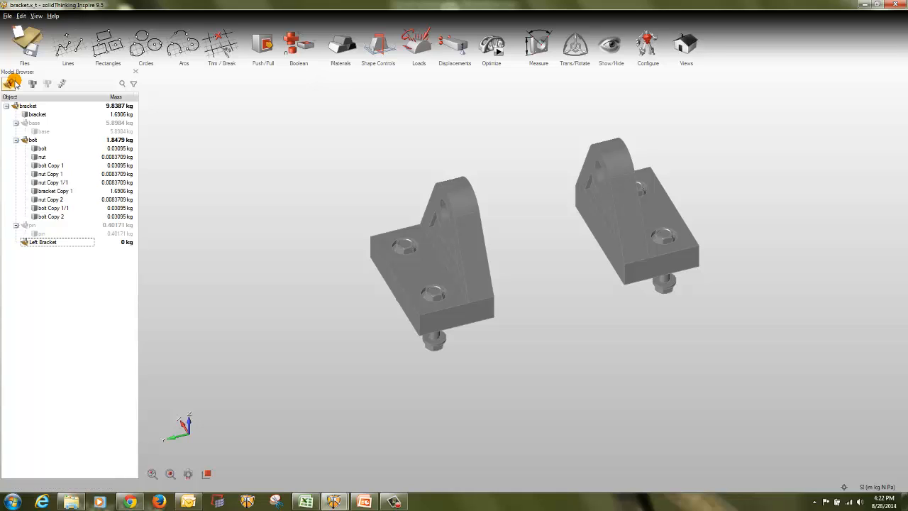
pyautogui.moveTo(518, 385); pyautogui.dragTo(324, 140)
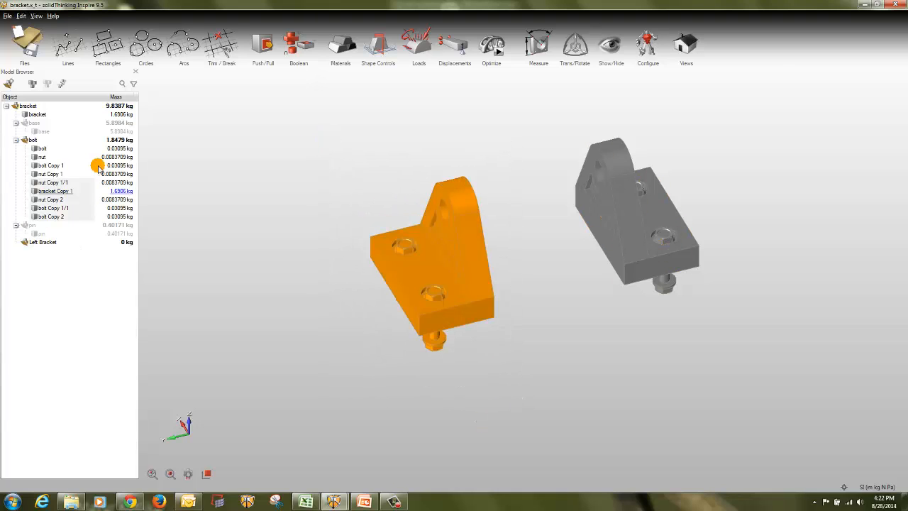
pyautogui.moveTo(48, 185); pyautogui.dragTo(45, 245)
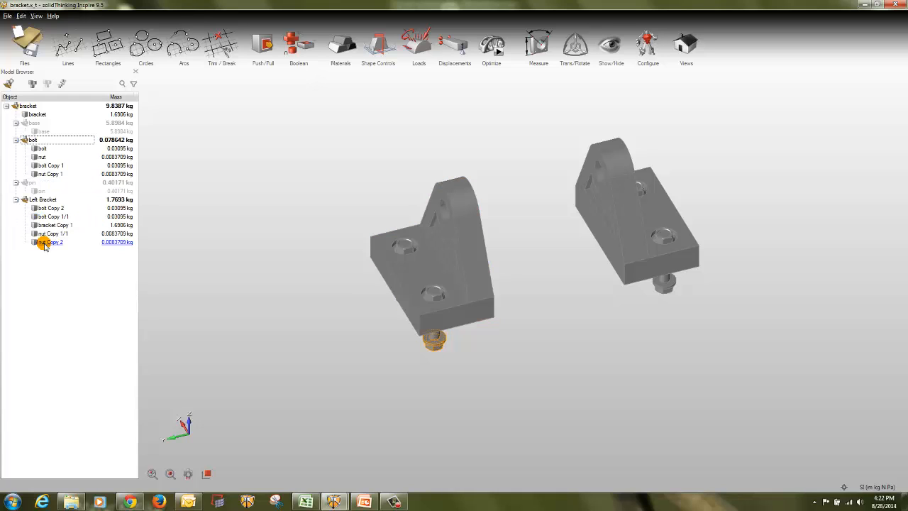
# Create a new assembly named Right Bracket and move the original bracket with its two bolts and two nuts into it.
pyautogui.click(7, 83)
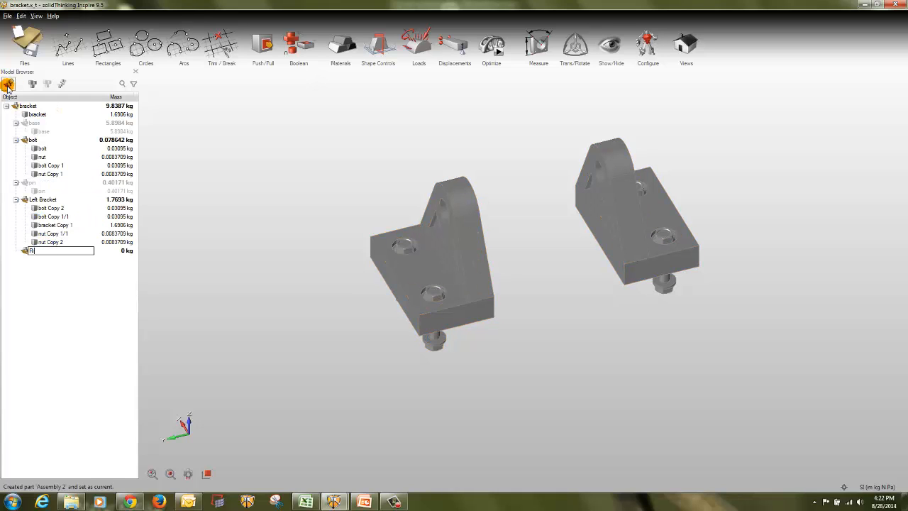
pyautogui.write('Right Bracket')
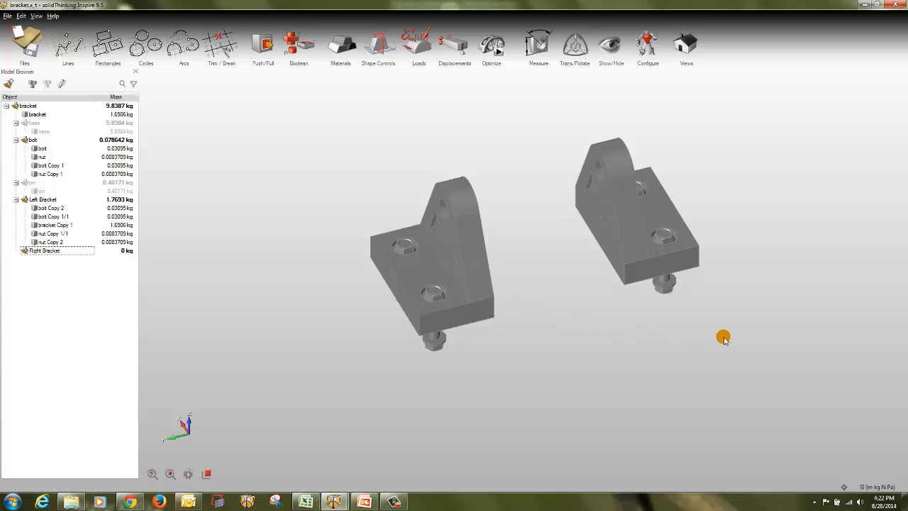
pyautogui.moveTo(719, 331); pyautogui.dragTo(547, 91)
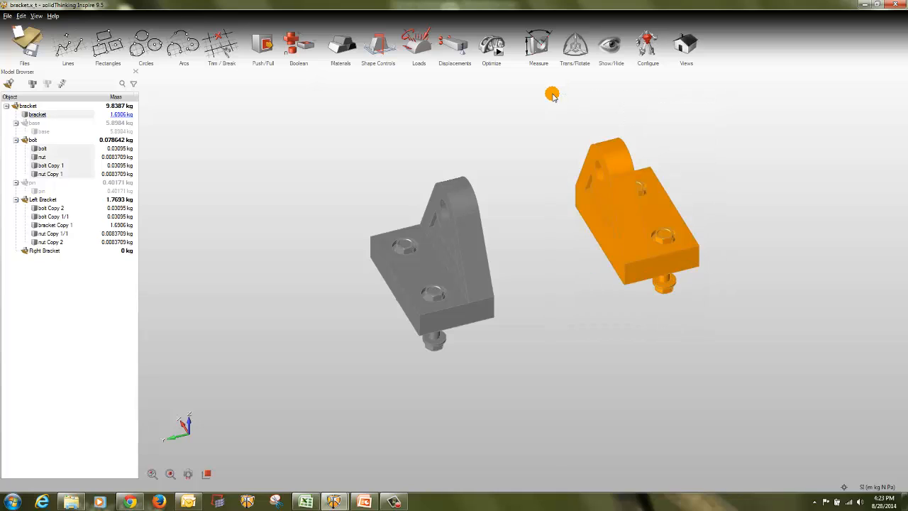
pyautogui.moveTo(42, 150); pyautogui.dragTo(55, 255)
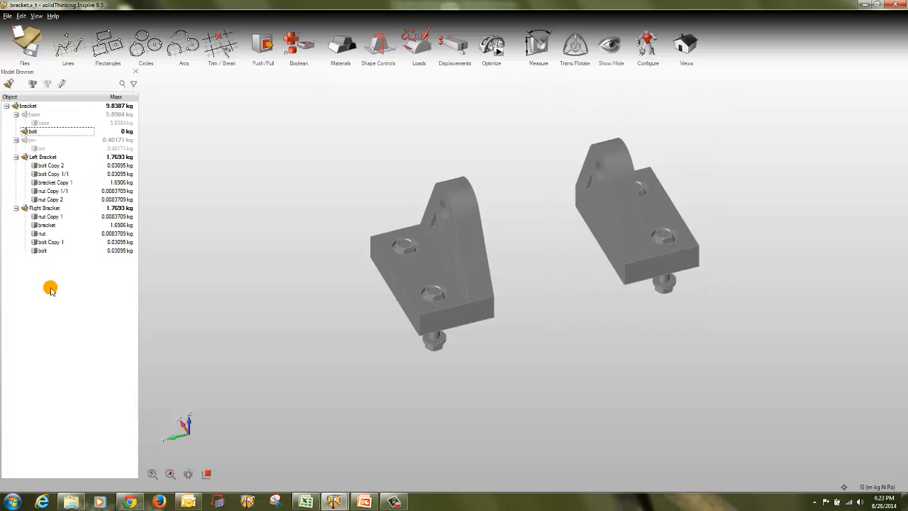
# Show the hidden pin and base again and delete the empty bolt assembly.
pyautogui.click(33, 147)
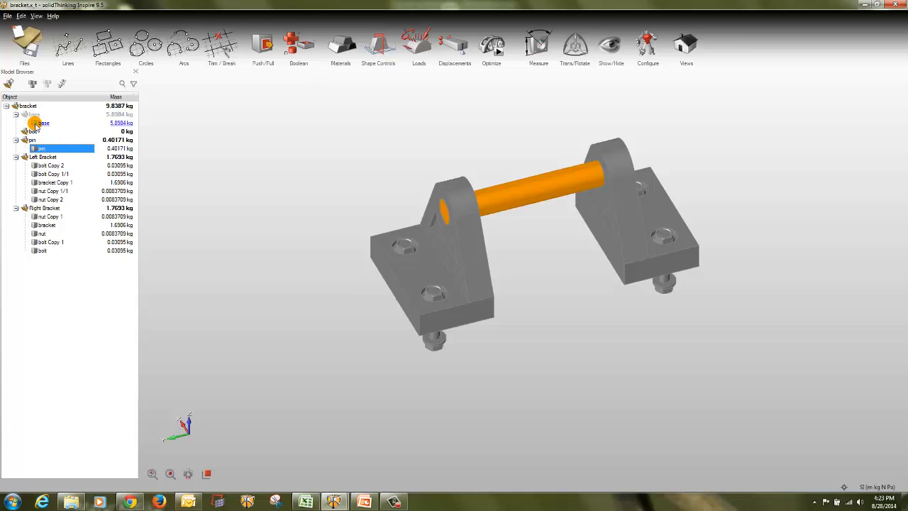
pyautogui.click(33, 124)
pyautogui.click(31, 132)
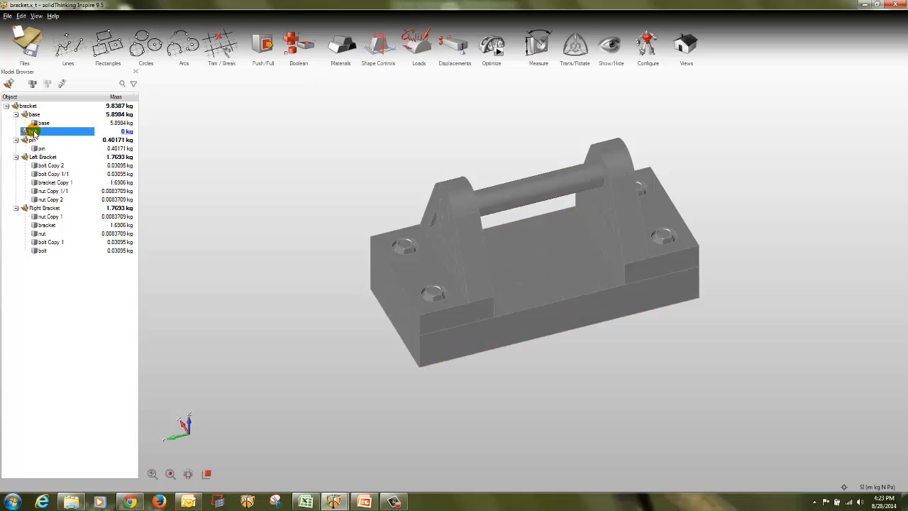
pyautogui.rightClick(33, 134)
pyautogui.click(62, 264)
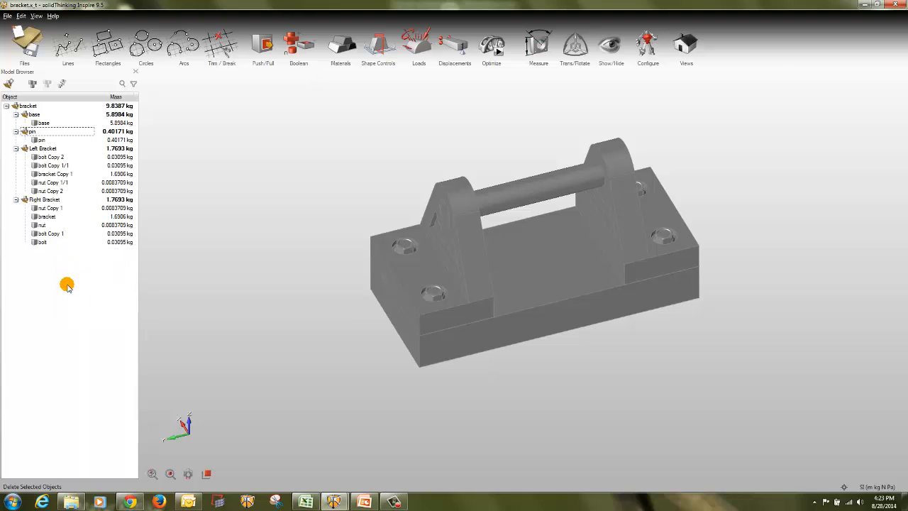
# Collapse the base, pin, Left Bracket and Right Bracket assemblies in the Model Browser.
pyautogui.click(15, 115)
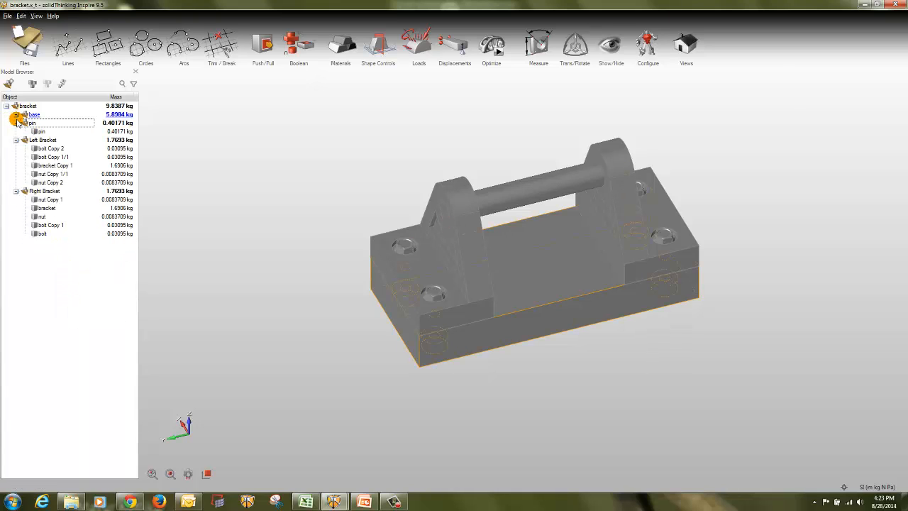
pyautogui.click(15, 123)
pyautogui.click(16, 132)
pyautogui.click(15, 140)
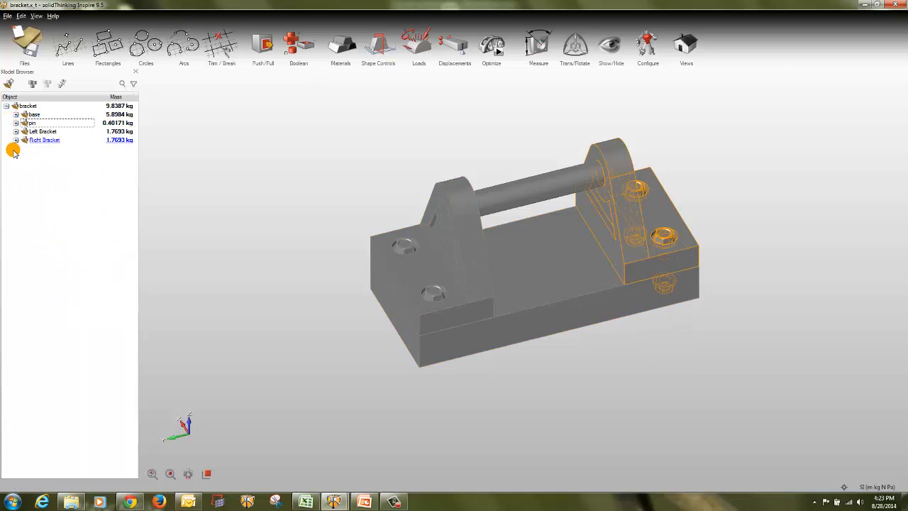
# Toggle the visibility of the base and pin assemblies off and on, leaving both shown and collapsed.
pyautogui.click(32, 115)
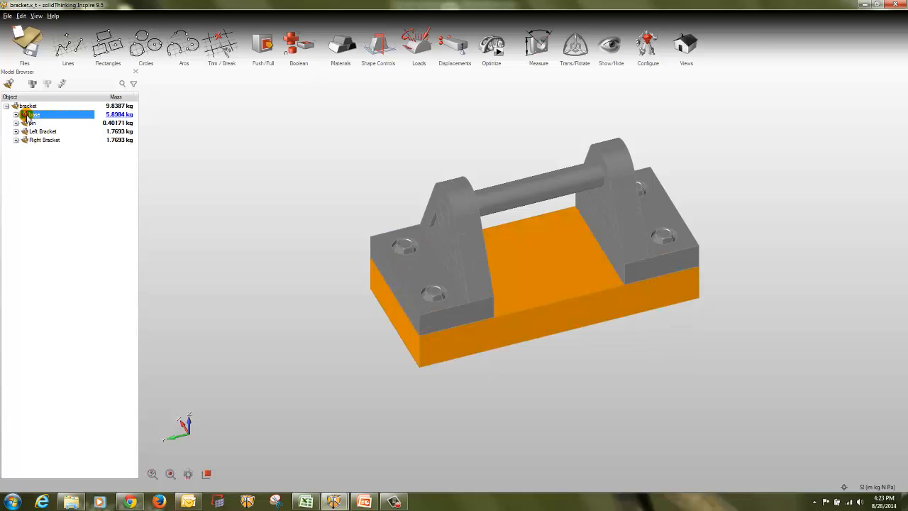
pyautogui.click(27, 123)
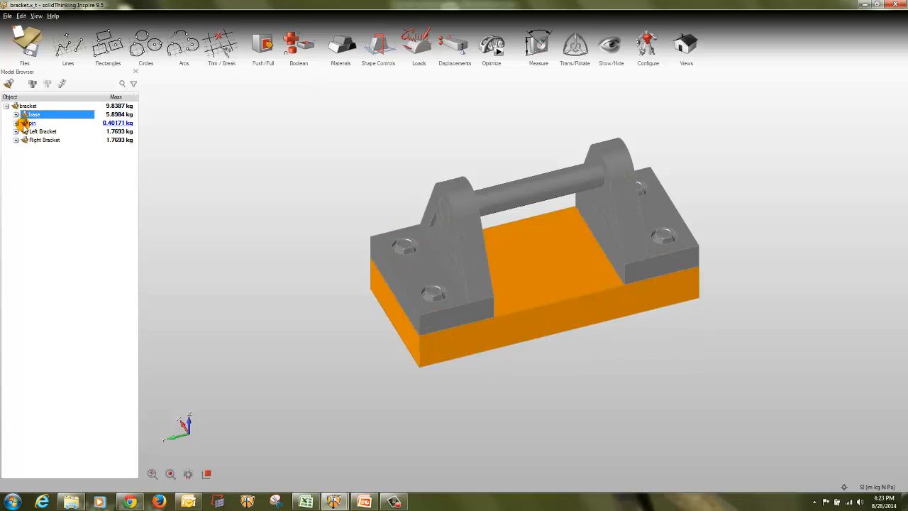
pyautogui.doubleClick(24, 125)
pyautogui.click(24, 124)
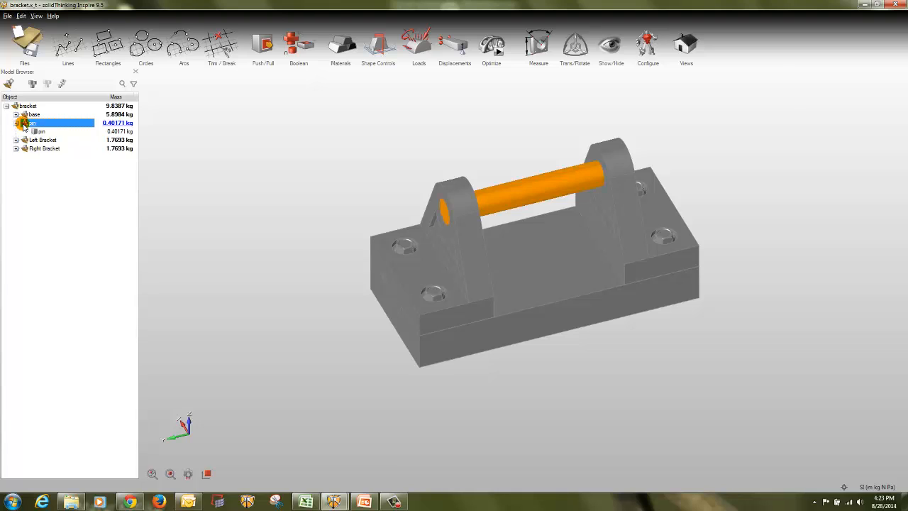
pyautogui.click(15, 123)
# Toggle the Left Bracket and Right Bracket assemblies off and on, leaving both shown, collapsed and deselected.
pyautogui.click(25, 132)
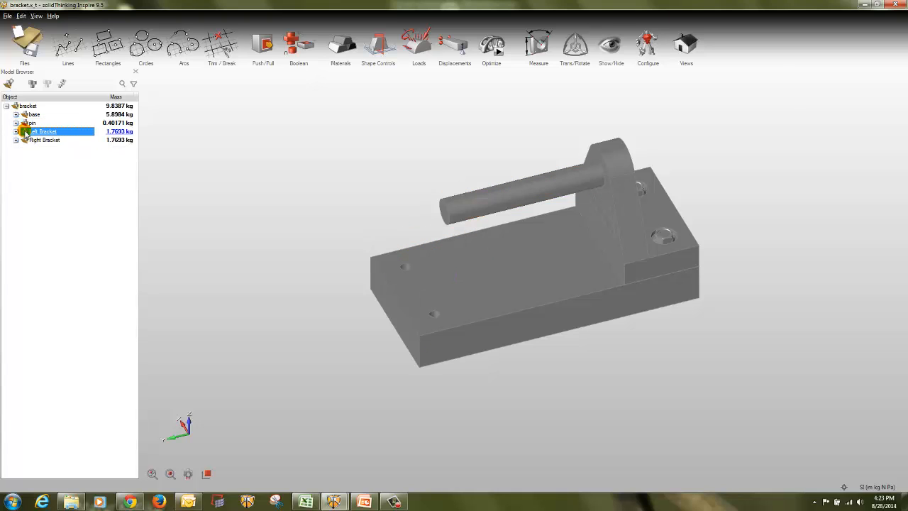
pyautogui.click(26, 133)
pyautogui.click(25, 133)
pyautogui.click(25, 133)
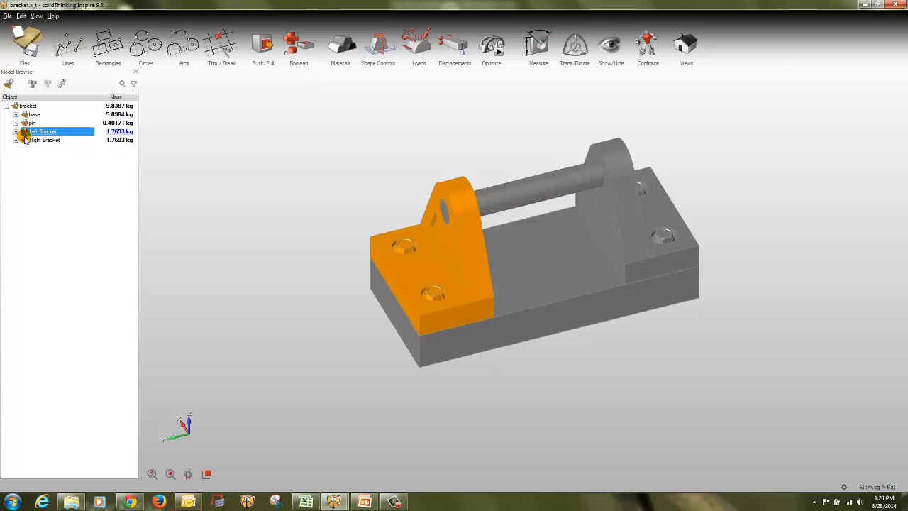
pyautogui.doubleClick(25, 140)
pyautogui.click(25, 140)
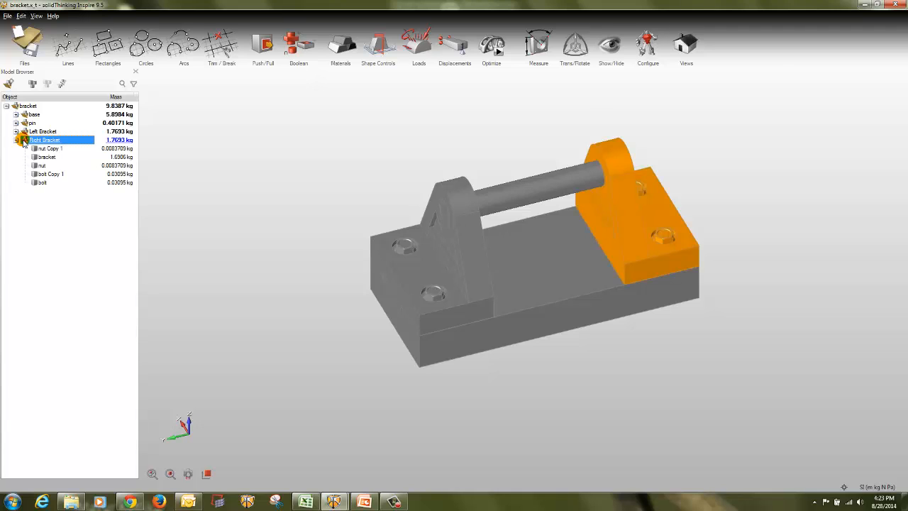
pyautogui.click(15, 140)
pyautogui.click(29, 156)
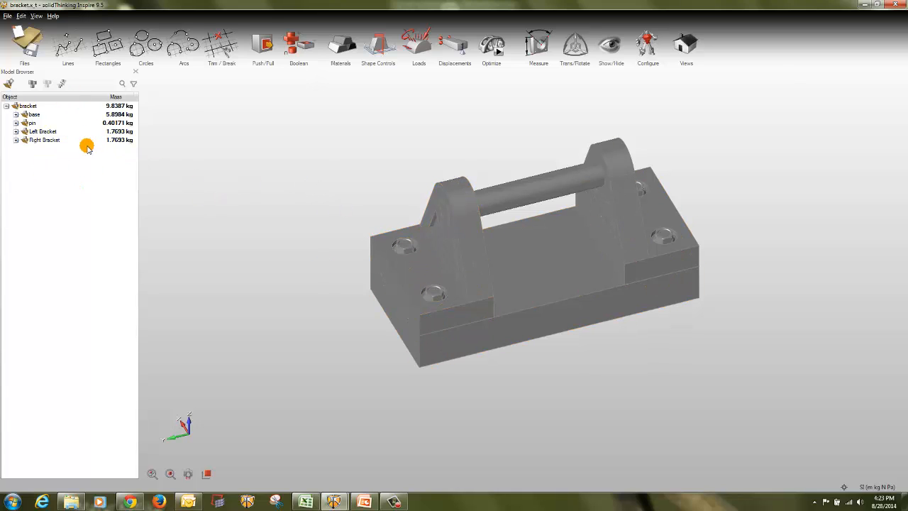
pyautogui.moveTo(561, 366)
pyautogui.mouseDown(button='right')
pyautogui.moveTo(601, 398)
pyautogui.moveTo(582, 344)
pyautogui.moveTo(631, 362)
pyautogui.moveTo(586, 341)
pyautogui.moveTo(552, 351)
pyautogui.mouseUp(button='right')
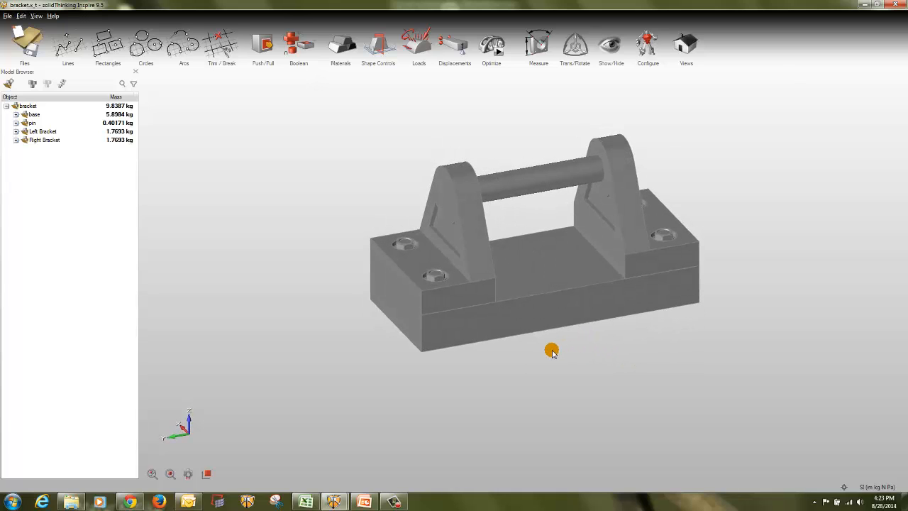